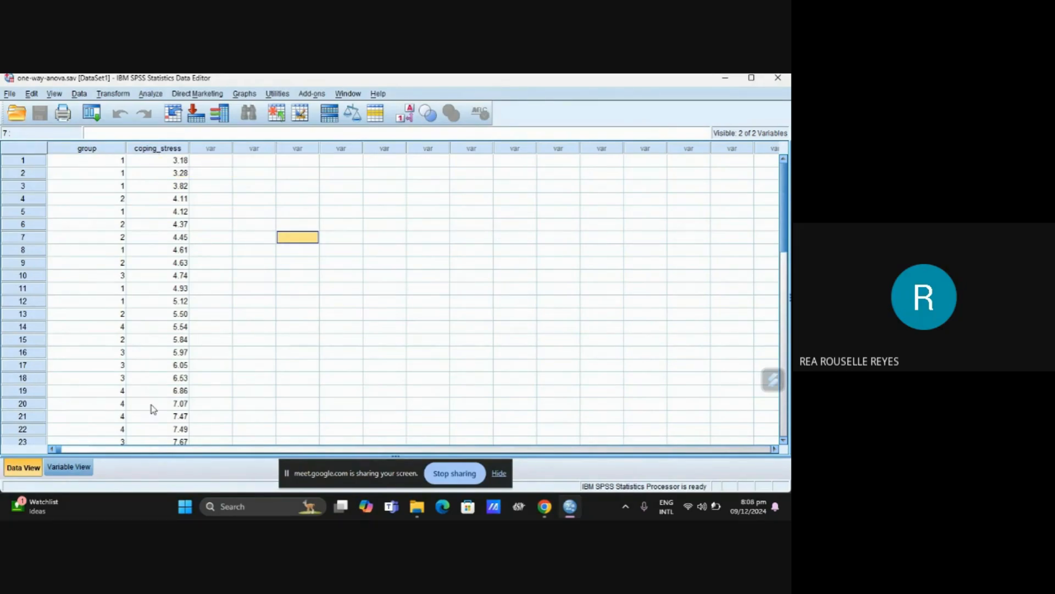
Step: Widen the Label and Values columns in the variable definitions so their entries can be read in full
{"action": "left_click", "coordinate": [69, 467]}
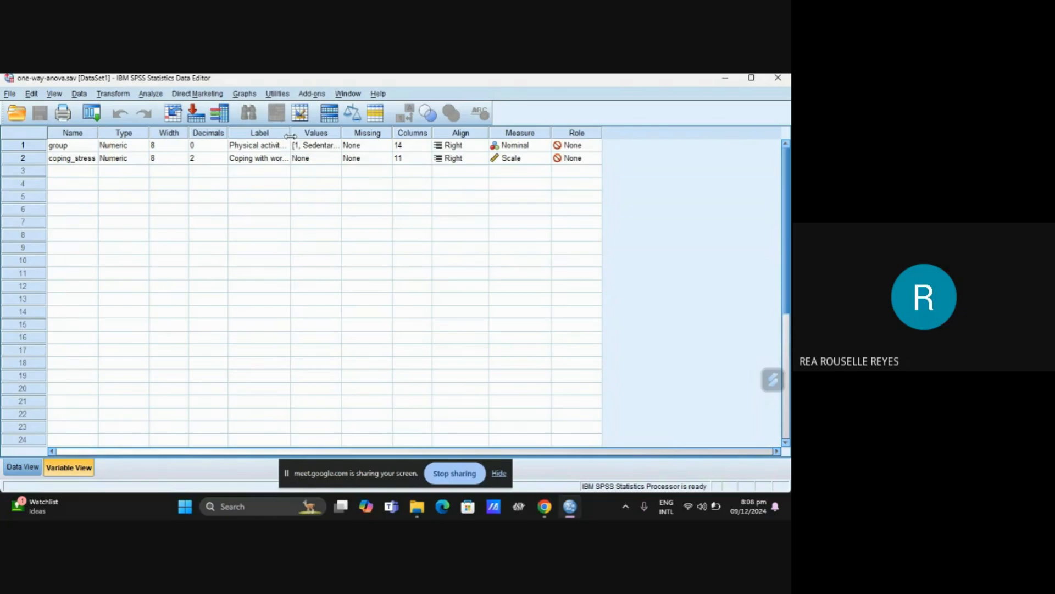
{"action": "left_click_drag", "start_coordinate": [291, 137], "coordinate": [367, 144]}
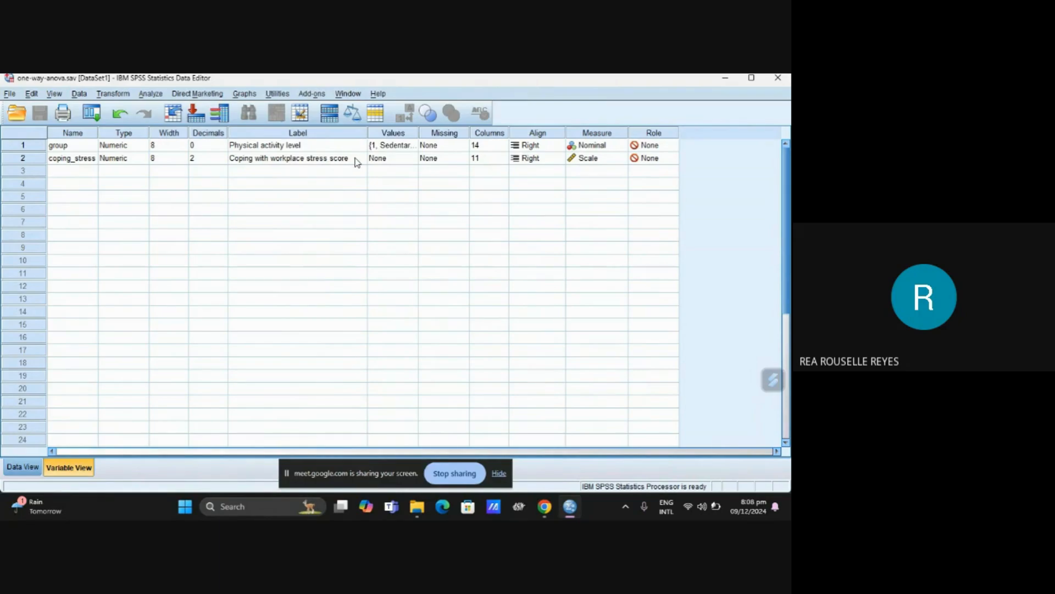
{"action": "mouse_move", "coordinate": [446, 130]}
{"action": "left_mouse_down"}
{"action": "mouse_move", "coordinate": [482, 132]}
{"action": "mouse_move", "coordinate": [451, 136]}
{"action": "left_mouse_up"}
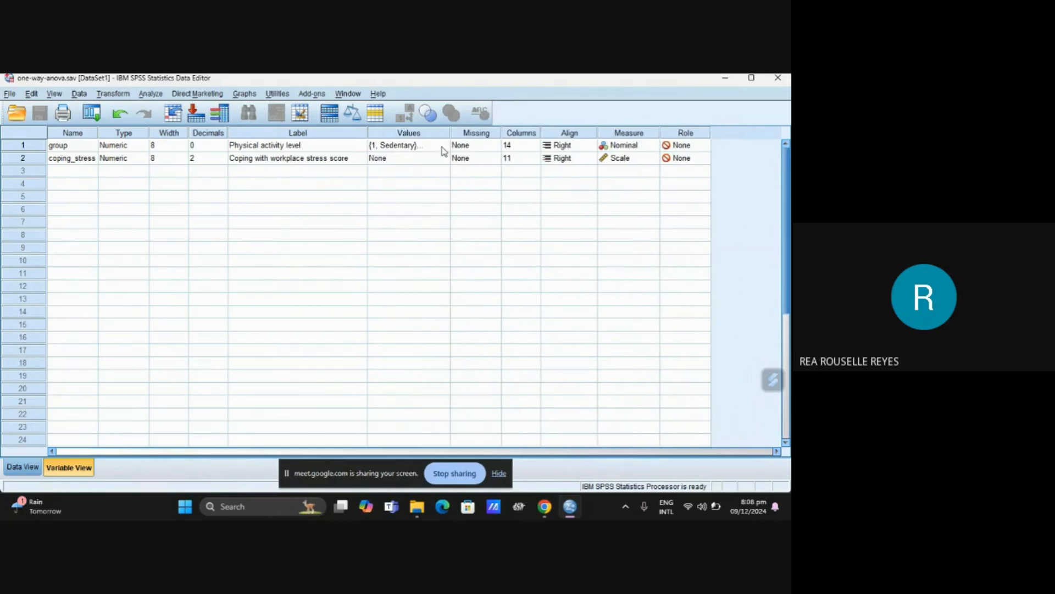
Step: Inspect the value labels defined for the group variable and close them without changes
{"action": "left_click", "coordinate": [439, 146]}
{"action": "left_click", "coordinate": [443, 146]}
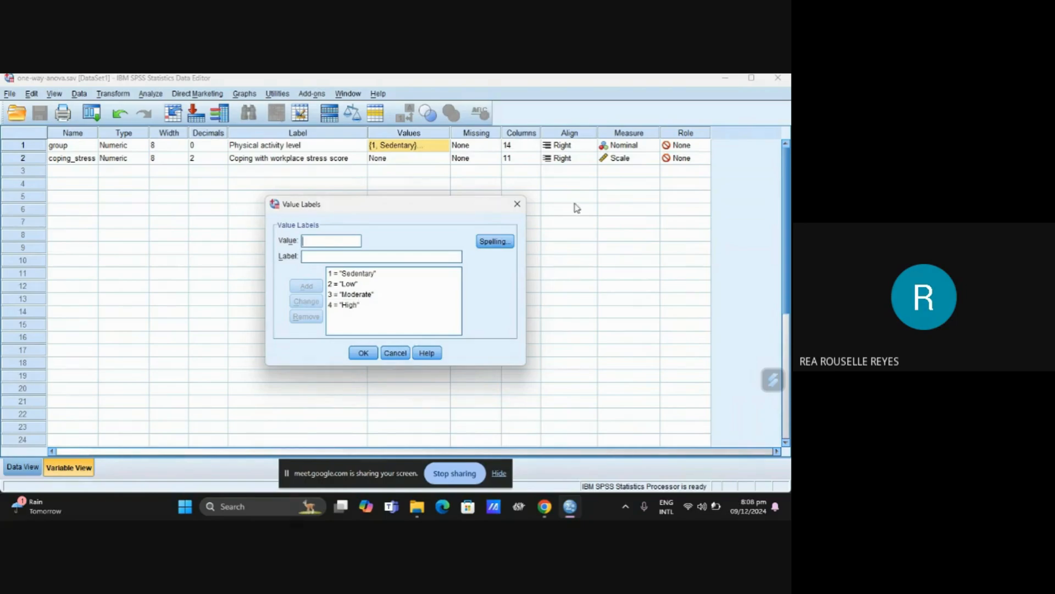
{"action": "left_click", "coordinate": [518, 205]}
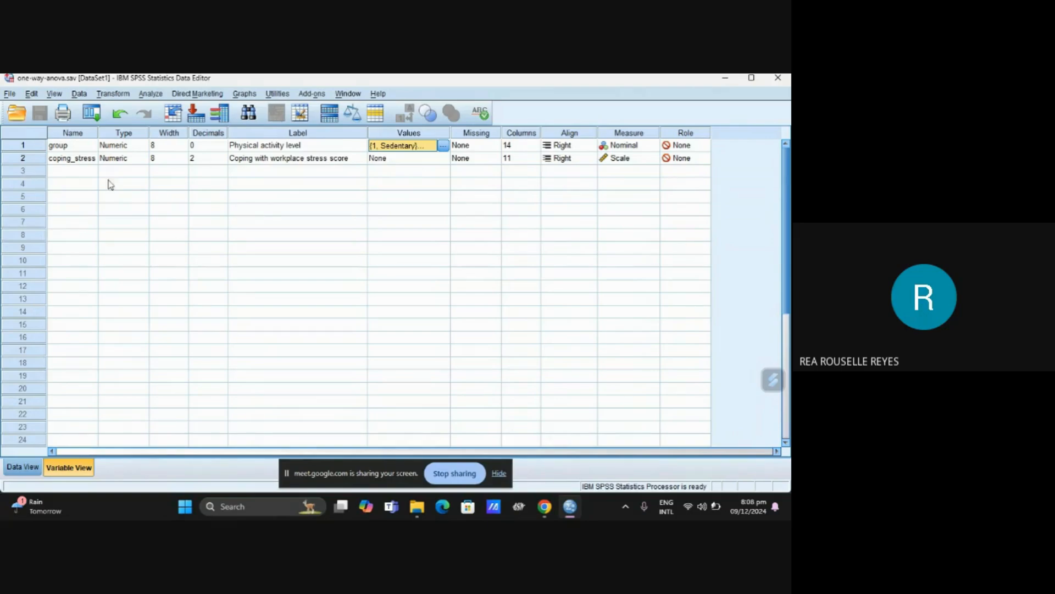
Step: Display the group variable's value labels instead of its numeric codes in the data sheet
{"action": "left_click", "coordinate": [23, 467]}
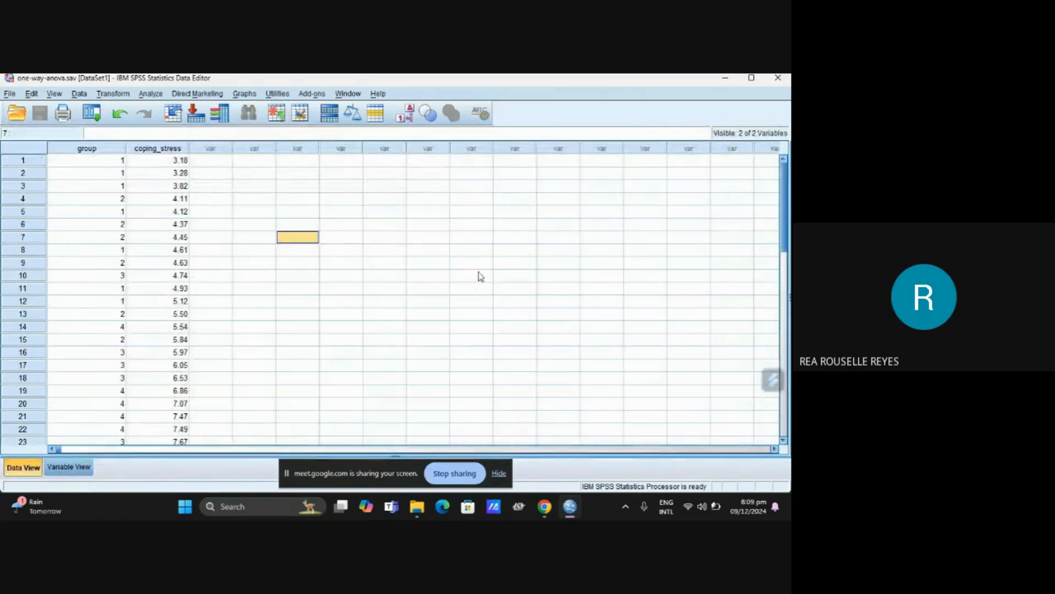
{"action": "left_click", "coordinate": [407, 121]}
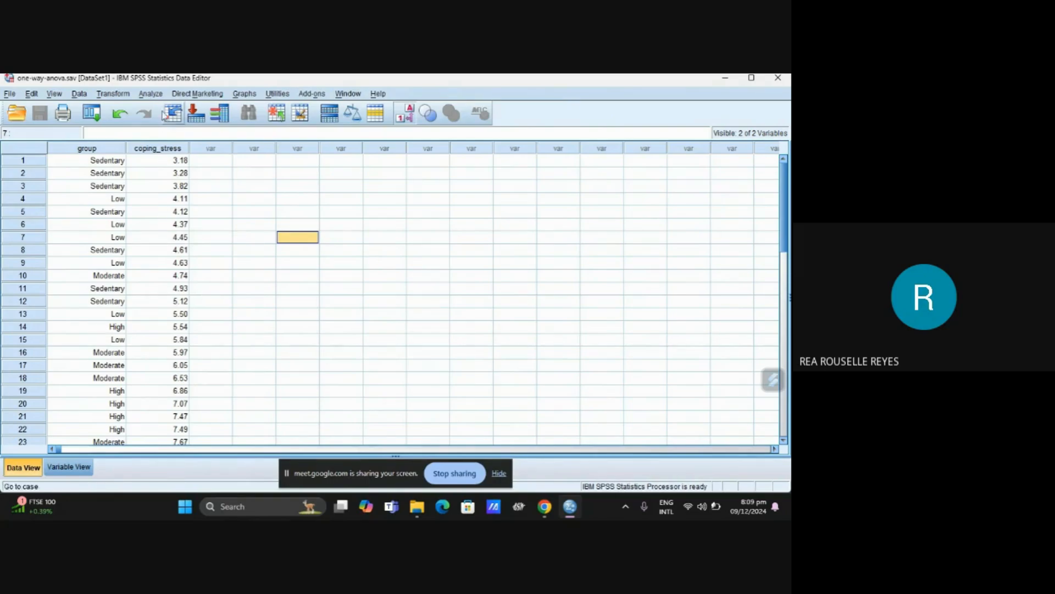
Step: Set up an Explore analysis with the coping with workplace stress score as dependent variable and physical activity level as factor
{"action": "left_click", "coordinate": [151, 93]}
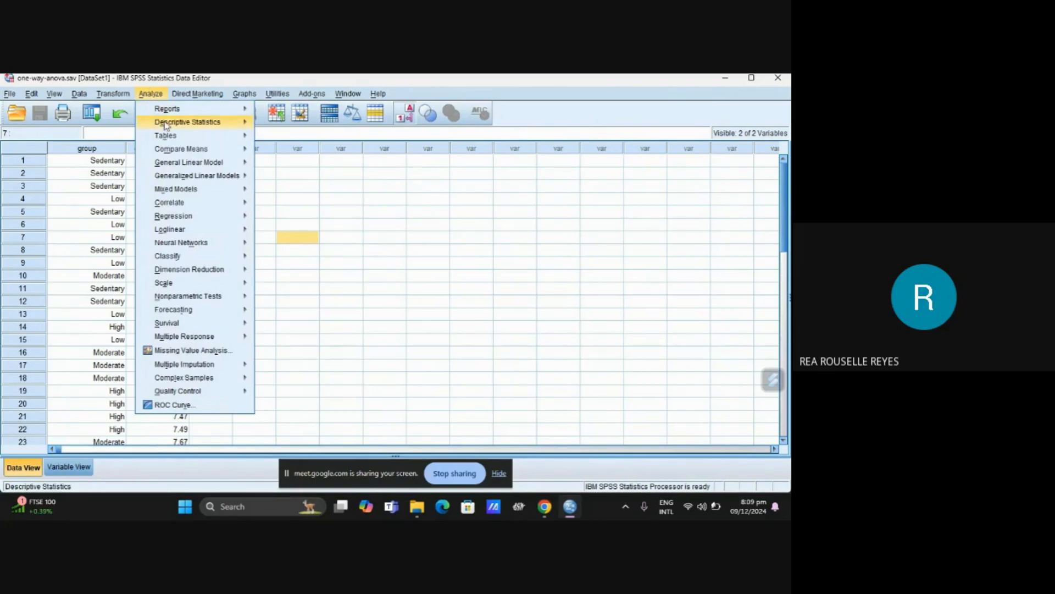
{"action": "mouse_move", "coordinate": [175, 125]}
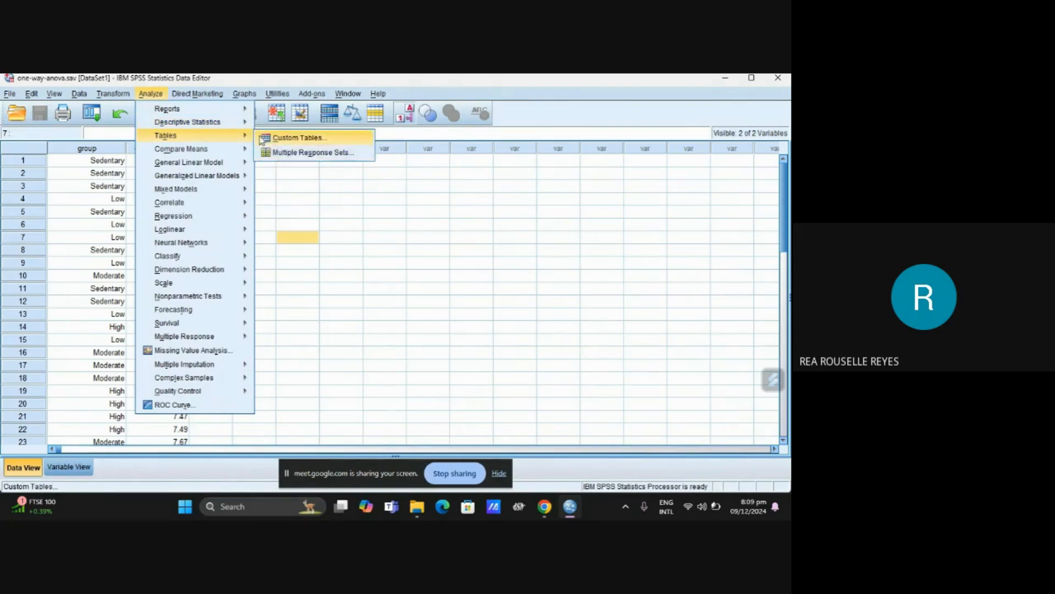
{"action": "mouse_move", "coordinate": [220, 122]}
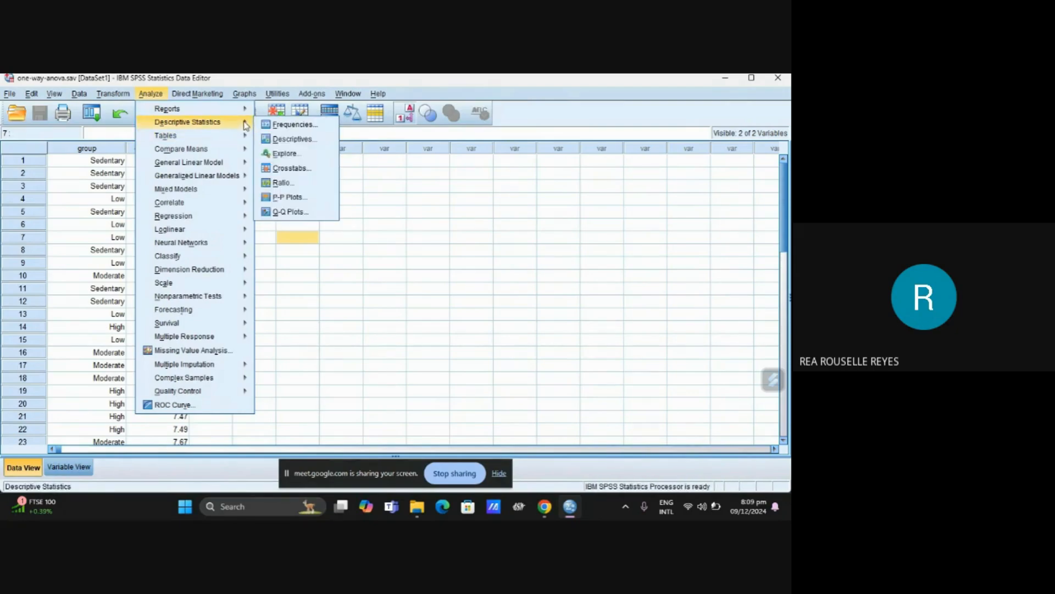
{"action": "left_click", "coordinate": [301, 155]}
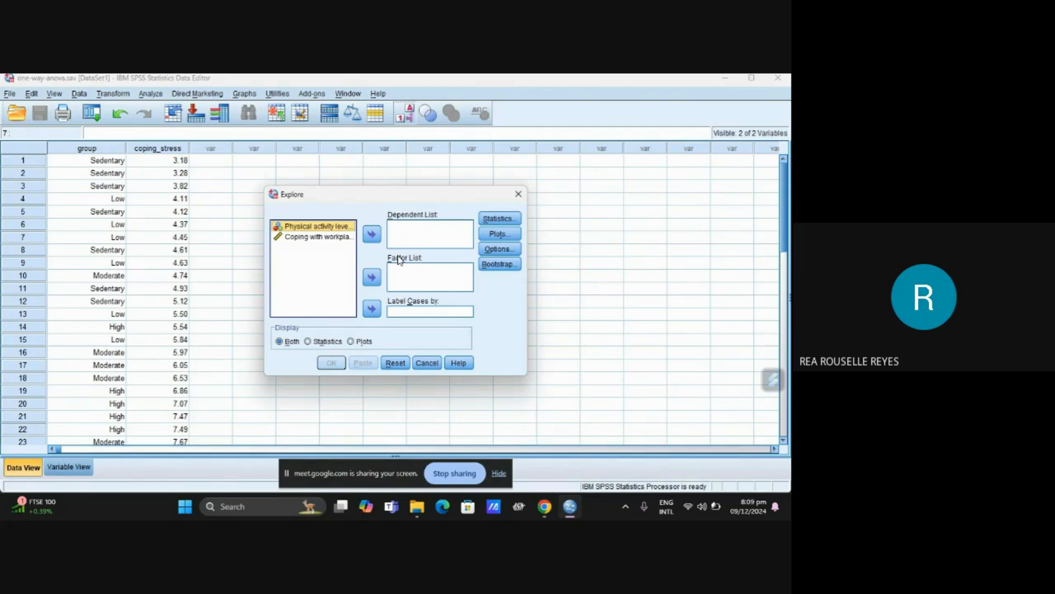
{"action": "left_click", "coordinate": [331, 238]}
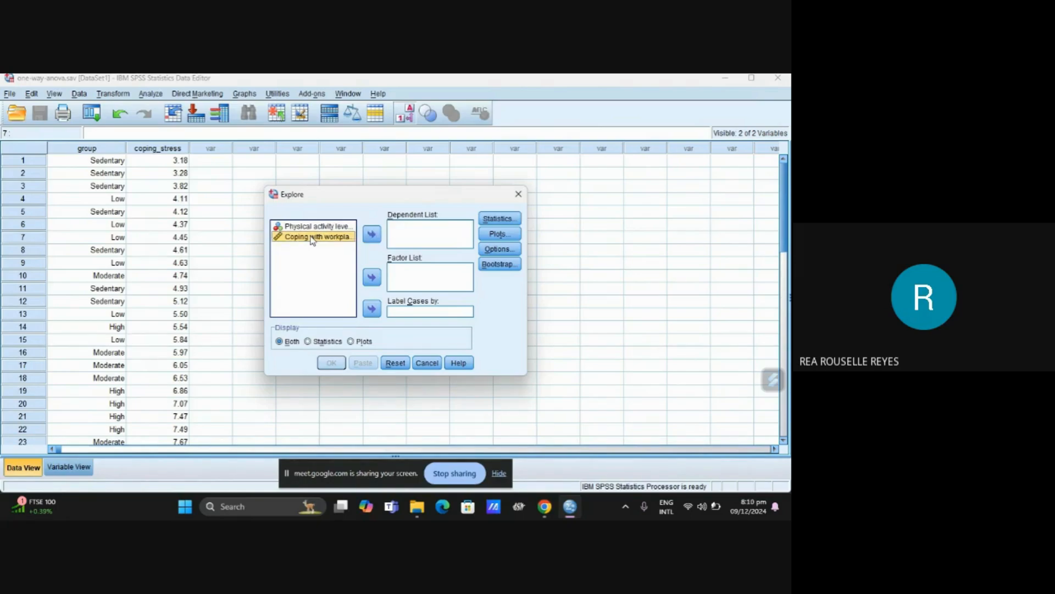
{"action": "left_click", "coordinate": [372, 234]}
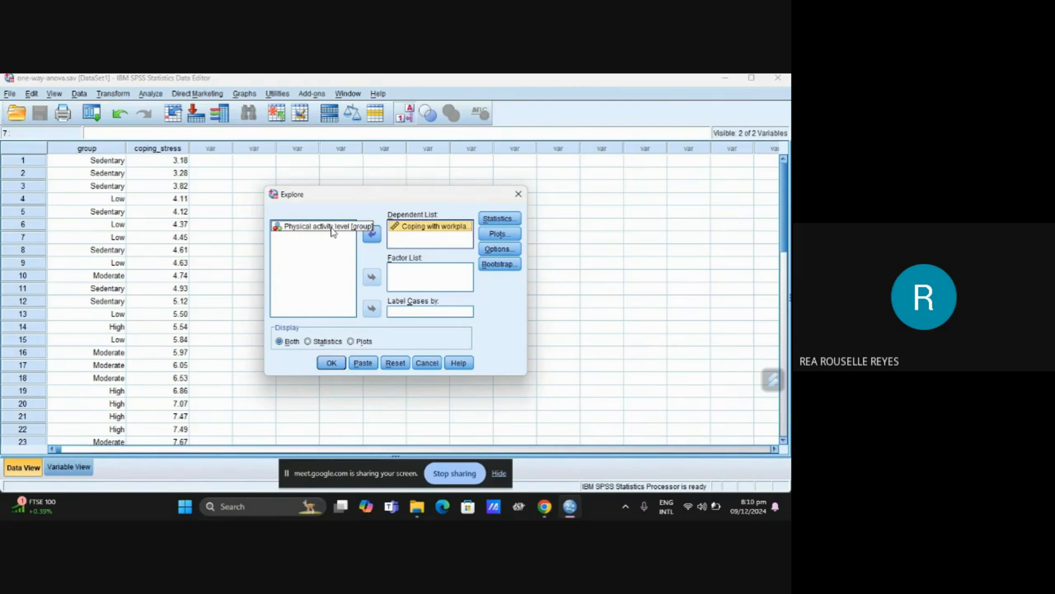
{"action": "left_click", "coordinate": [332, 227]}
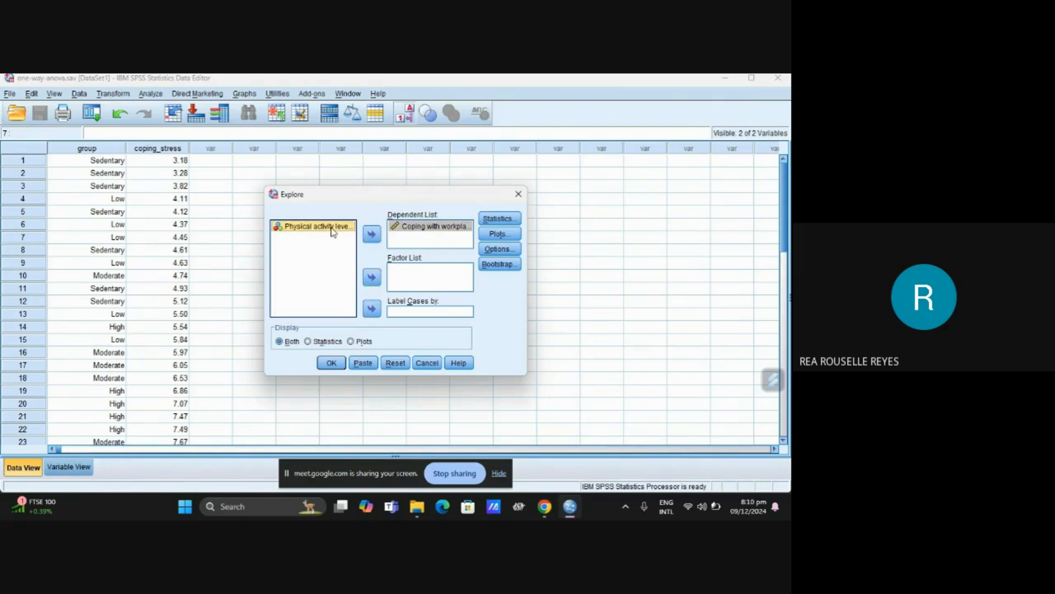
{"action": "left_click", "coordinate": [373, 281]}
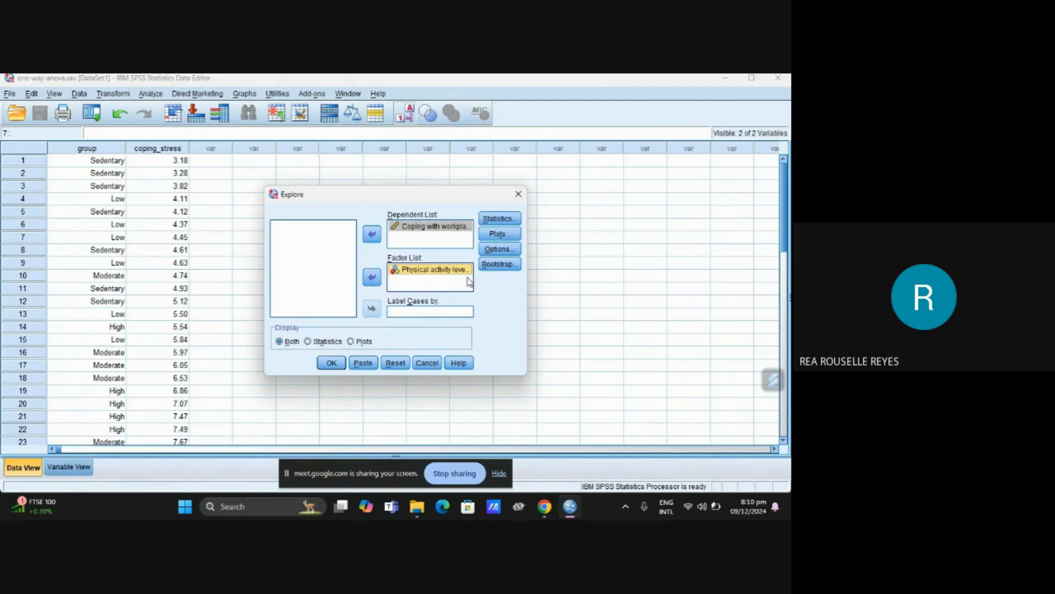
Step: Turn off the stem-and-leaf plot, enable normality plots with tests, and run the Explore analysis
{"action": "left_click", "coordinate": [497, 235]}
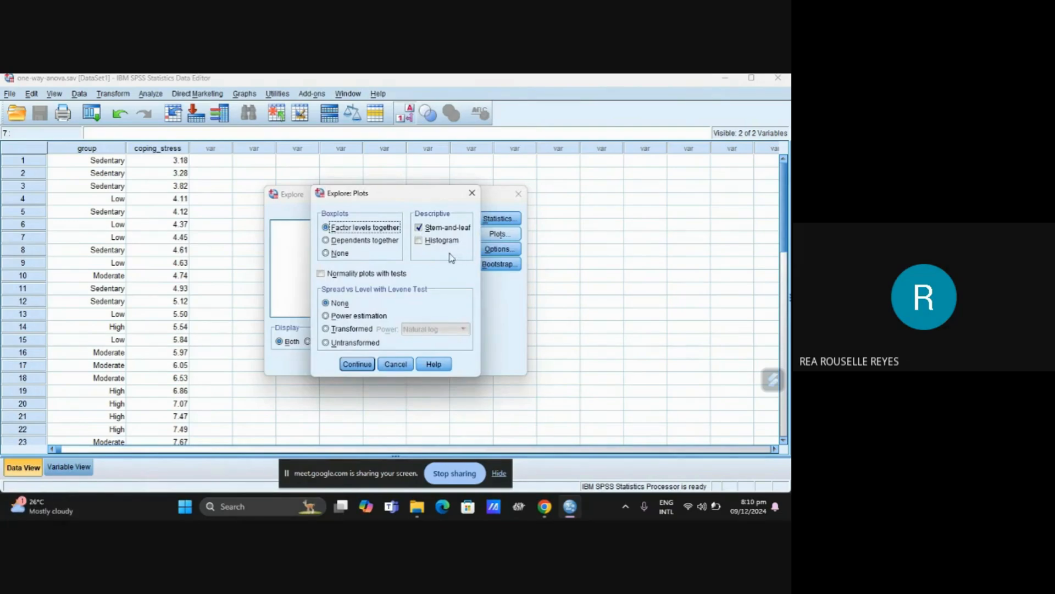
{"action": "left_click", "coordinate": [422, 233]}
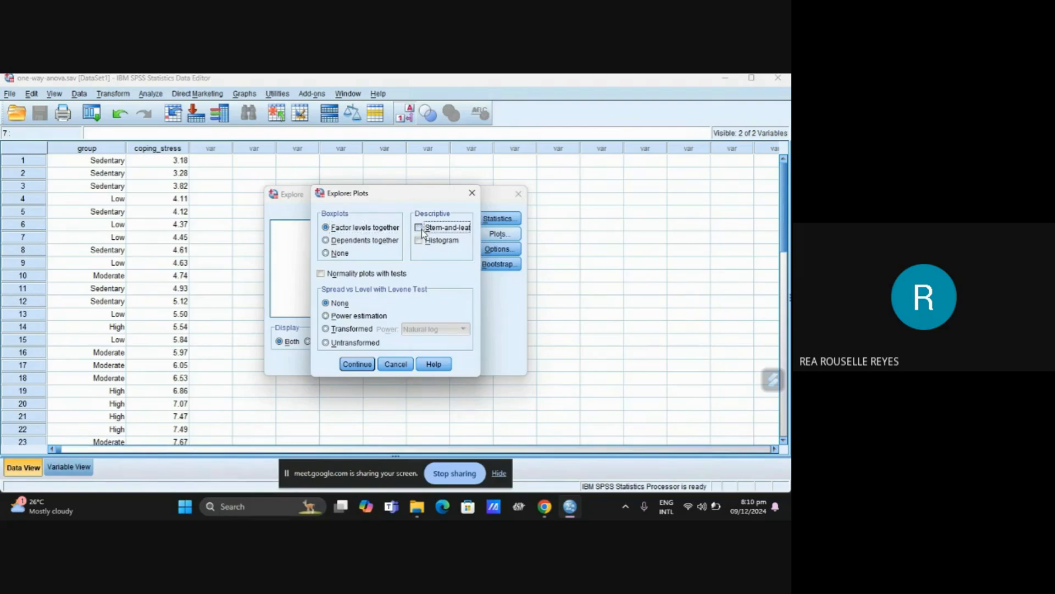
{"action": "left_click", "coordinate": [322, 276]}
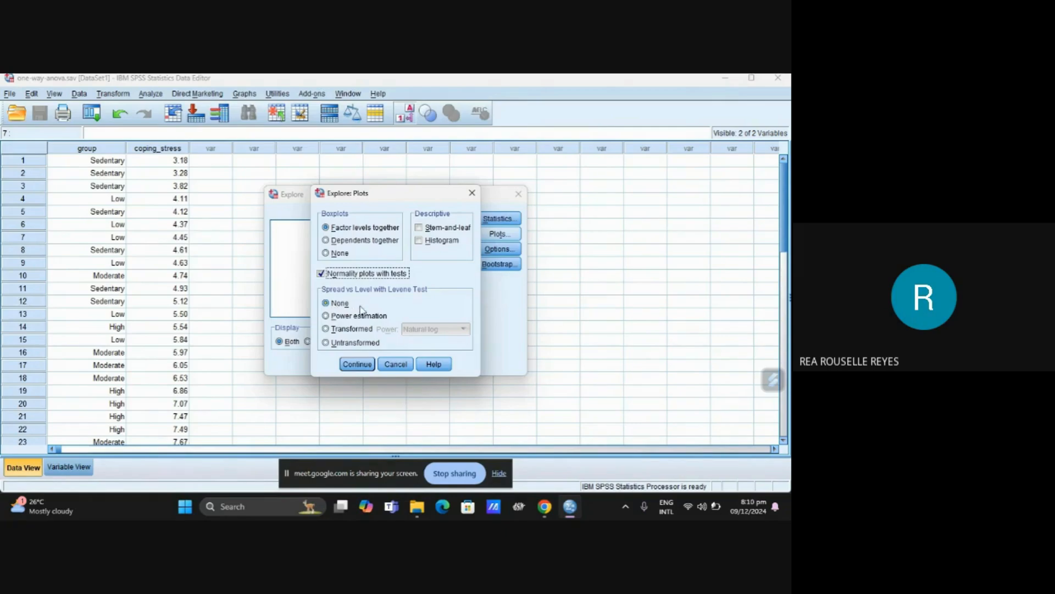
{"action": "left_click", "coordinate": [357, 369]}
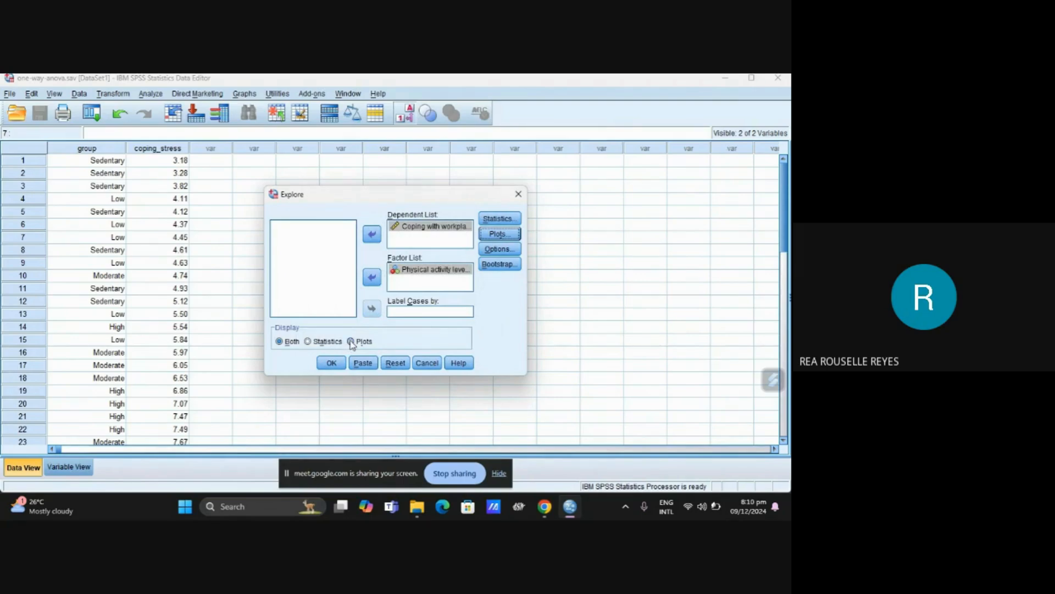
{"action": "left_click", "coordinate": [331, 363]}
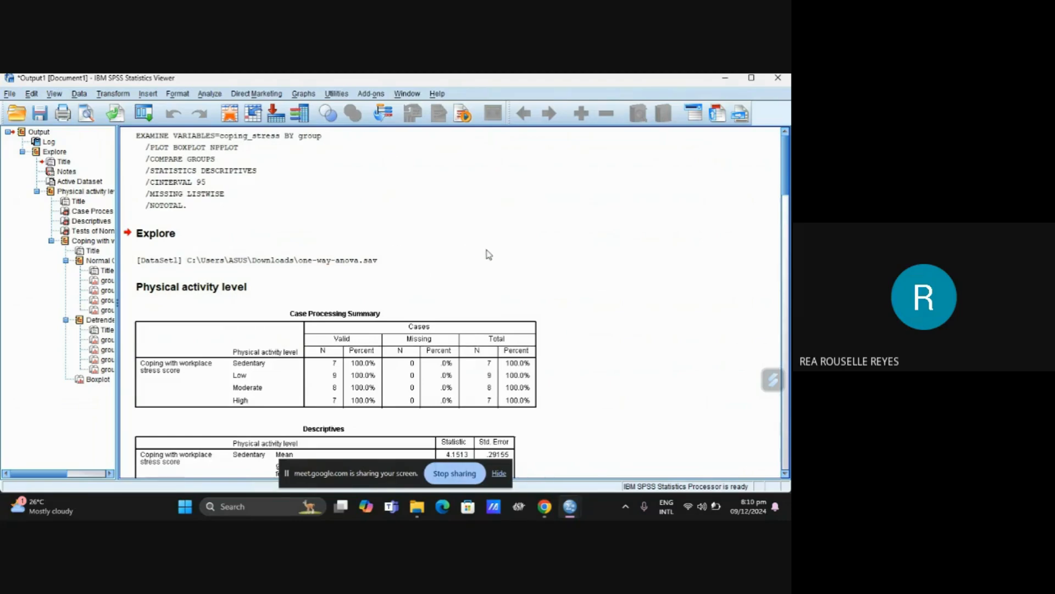
Step: Review the Case Processing Summary, Descriptives and Tests of Normality tables in the Explore output
{"action": "left_click", "coordinate": [786, 220]}
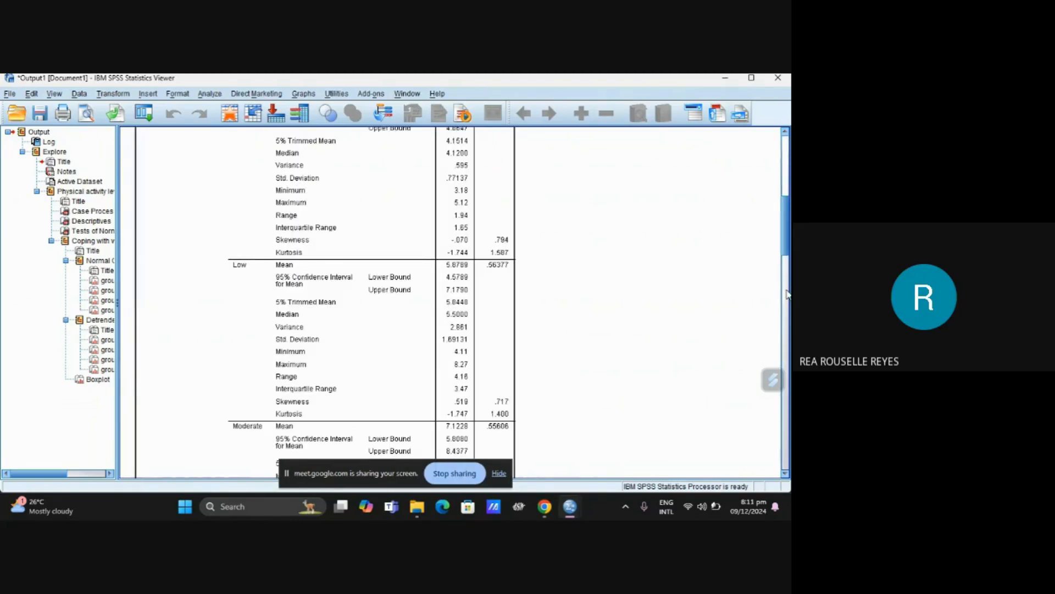
{"action": "left_click", "coordinate": [785, 132]}
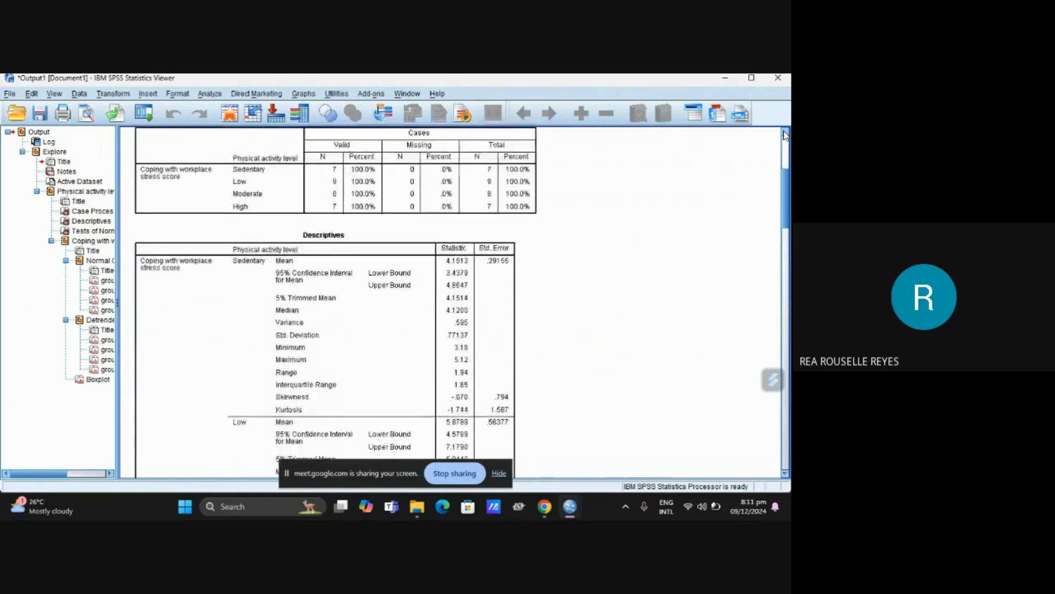
{"action": "left_click", "coordinate": [332, 282]}
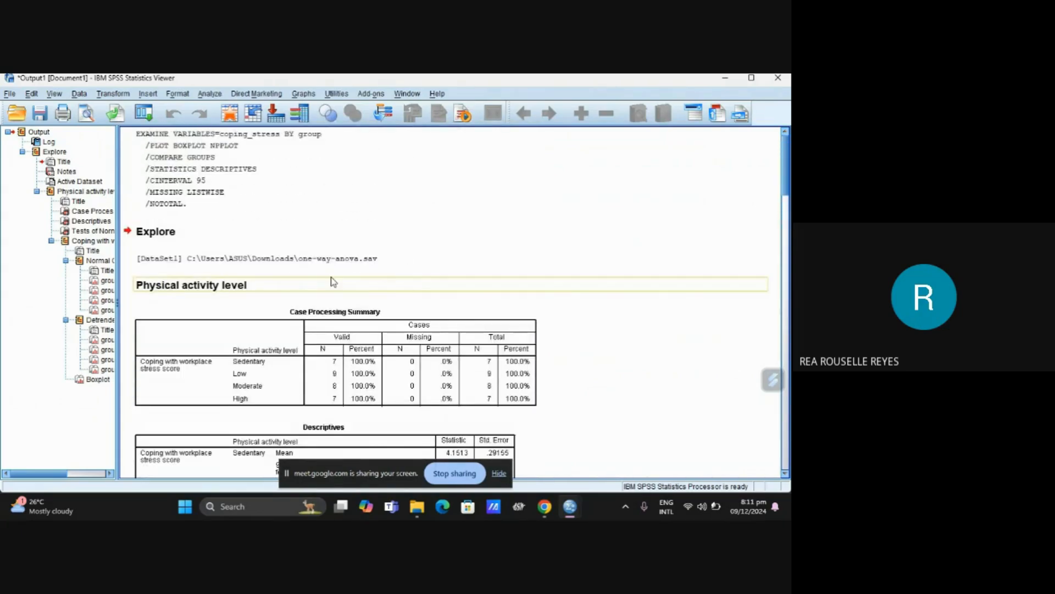
{"action": "left_click", "coordinate": [512, 341]}
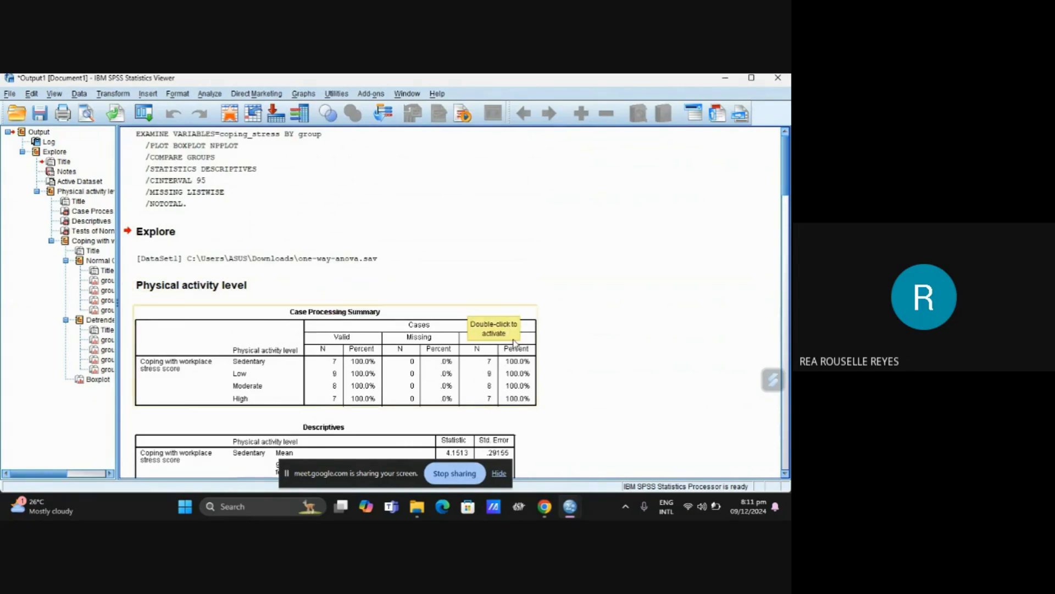
{"action": "left_click", "coordinate": [700, 393]}
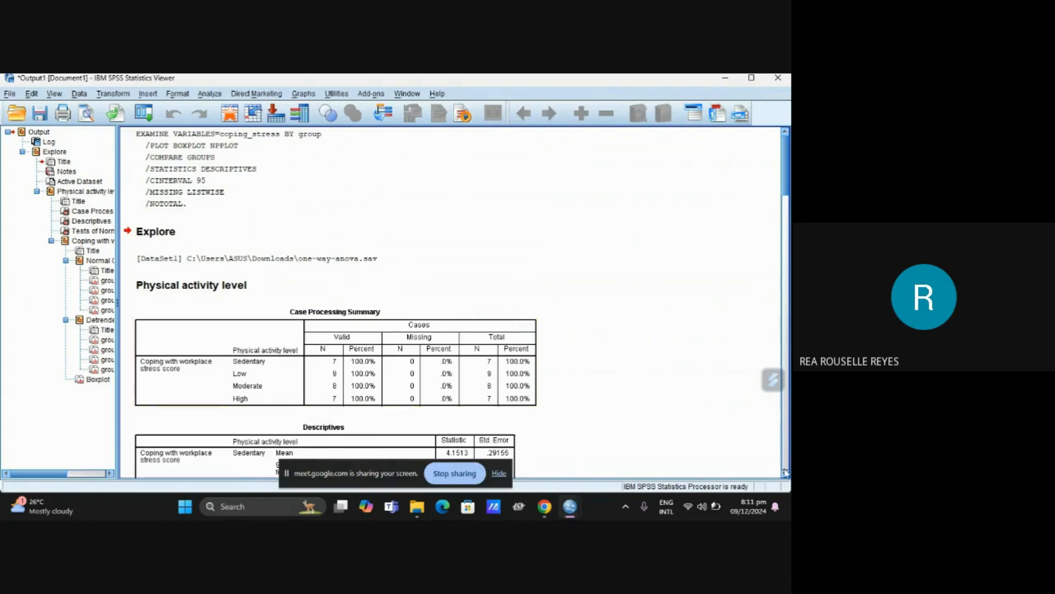
{"action": "scroll", "coordinate": [786, 472], "scroll_direction": "down", "scroll_amount": 5}
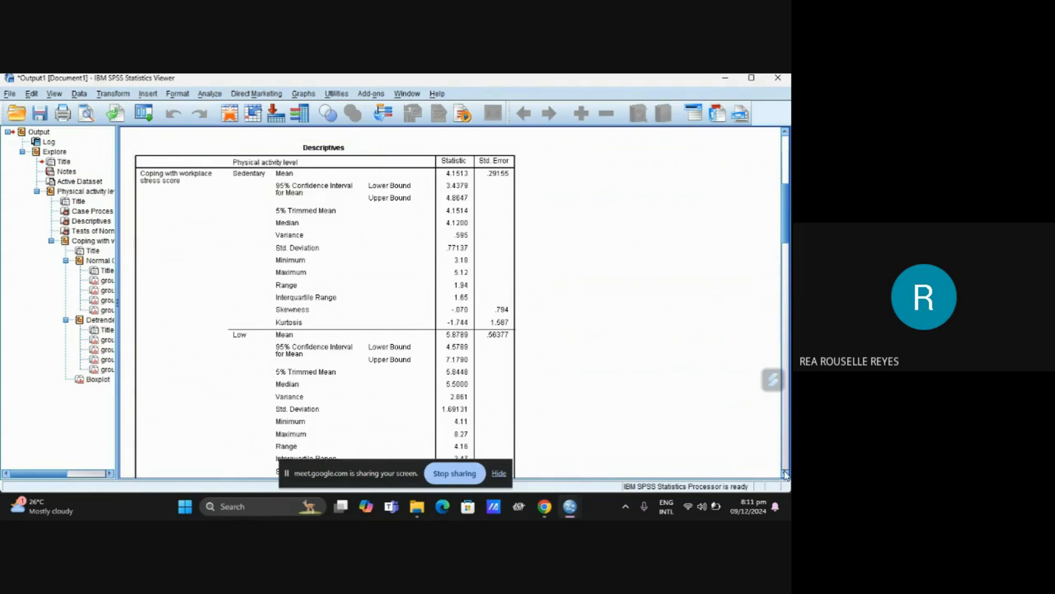
{"action": "scroll", "coordinate": [786, 474], "scroll_direction": "down", "scroll_amount": 3}
{"action": "scroll", "coordinate": [786, 474], "scroll_direction": "down", "scroll_amount": 8}
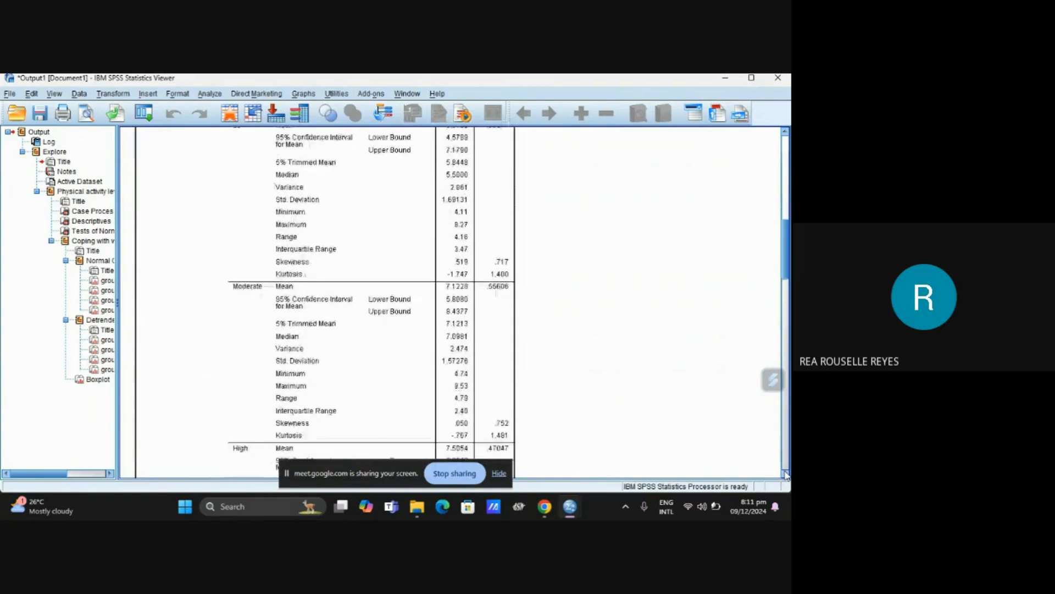
{"action": "scroll", "coordinate": [786, 474], "scroll_direction": "down", "scroll_amount": 7}
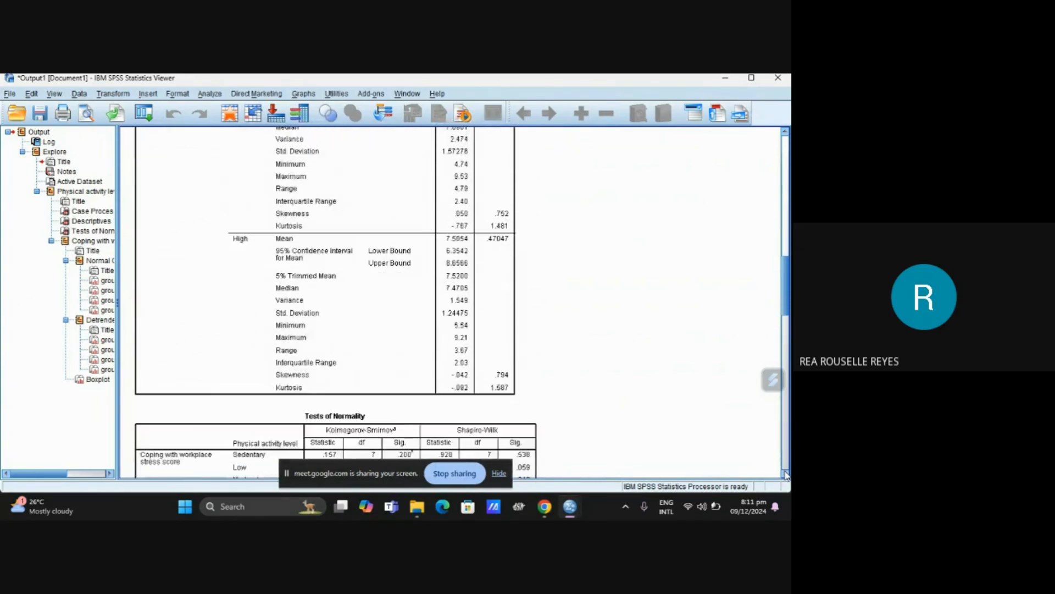
{"action": "scroll", "coordinate": [786, 474], "scroll_direction": "down", "scroll_amount": 1}
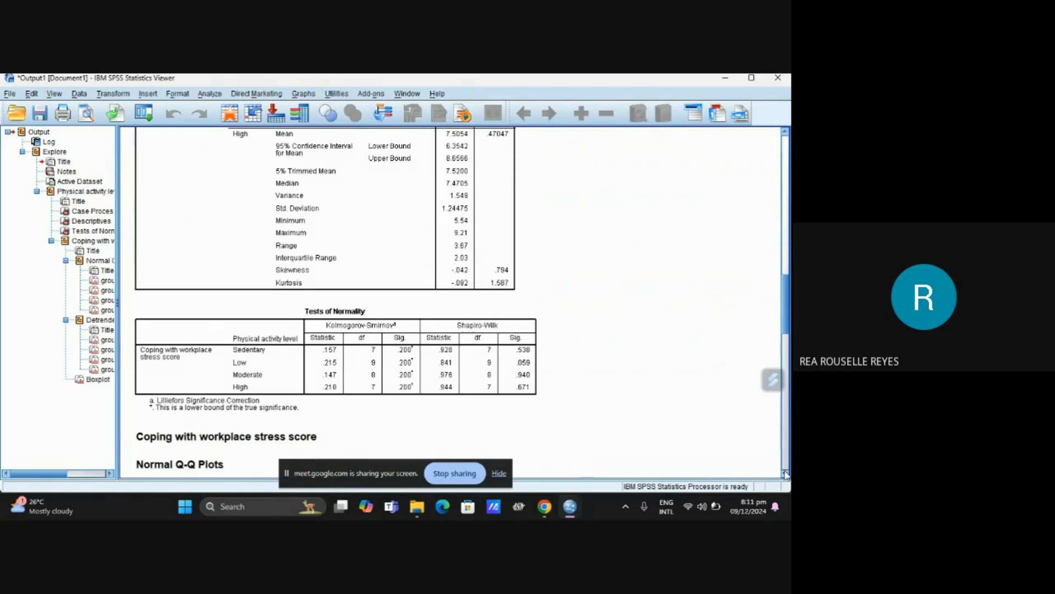
{"action": "scroll", "coordinate": [786, 474], "scroll_direction": "down", "scroll_amount": 2}
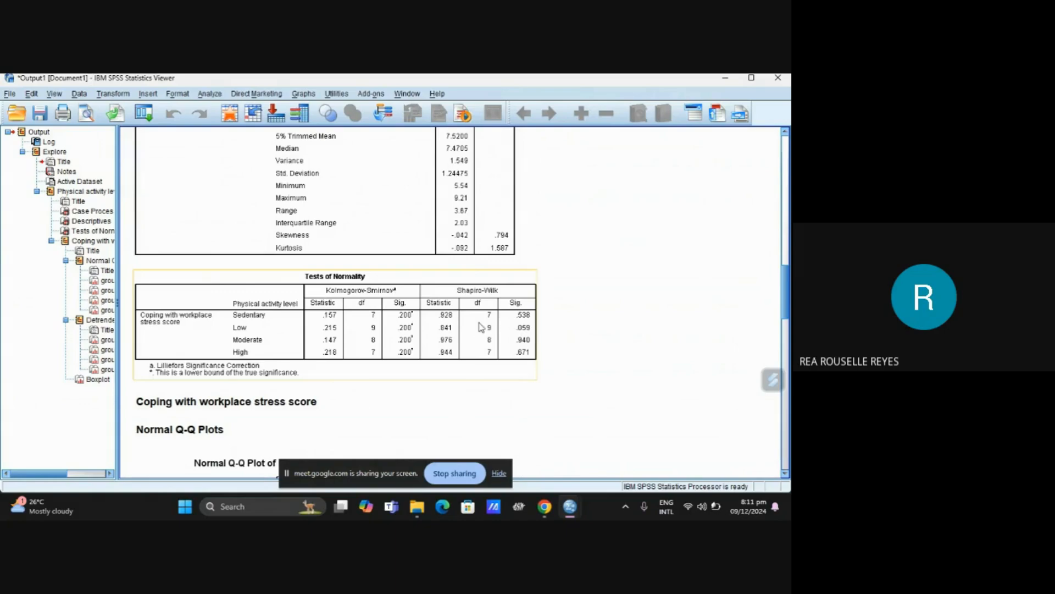
Step: Examine the normal Q-Q plots, detrended Q-Q plots and boxplot of the coping scores for each physical activity group
{"action": "left_click", "coordinate": [786, 475]}
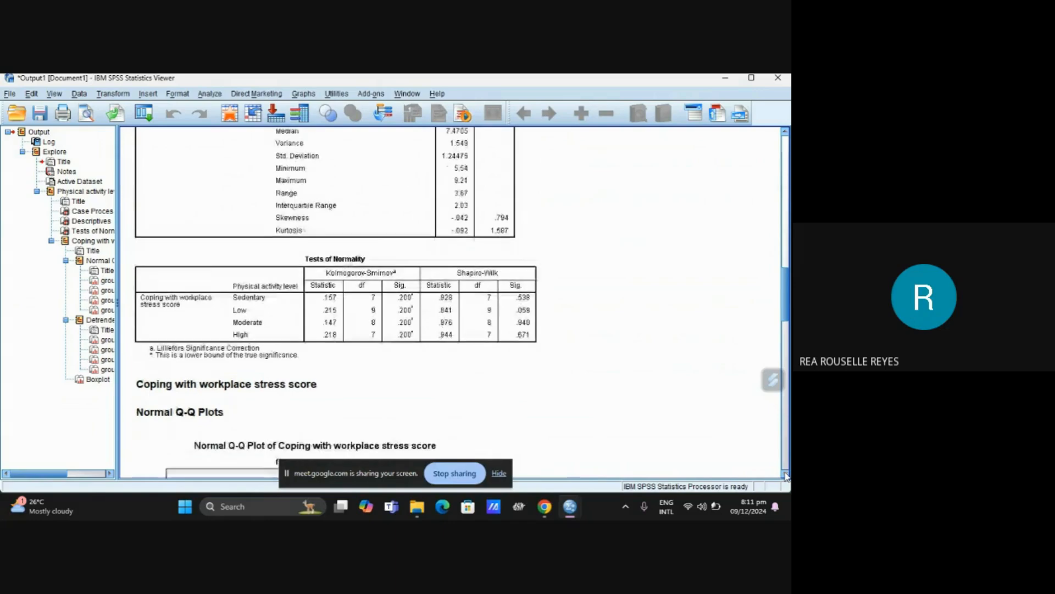
{"action": "left_click", "coordinate": [786, 475]}
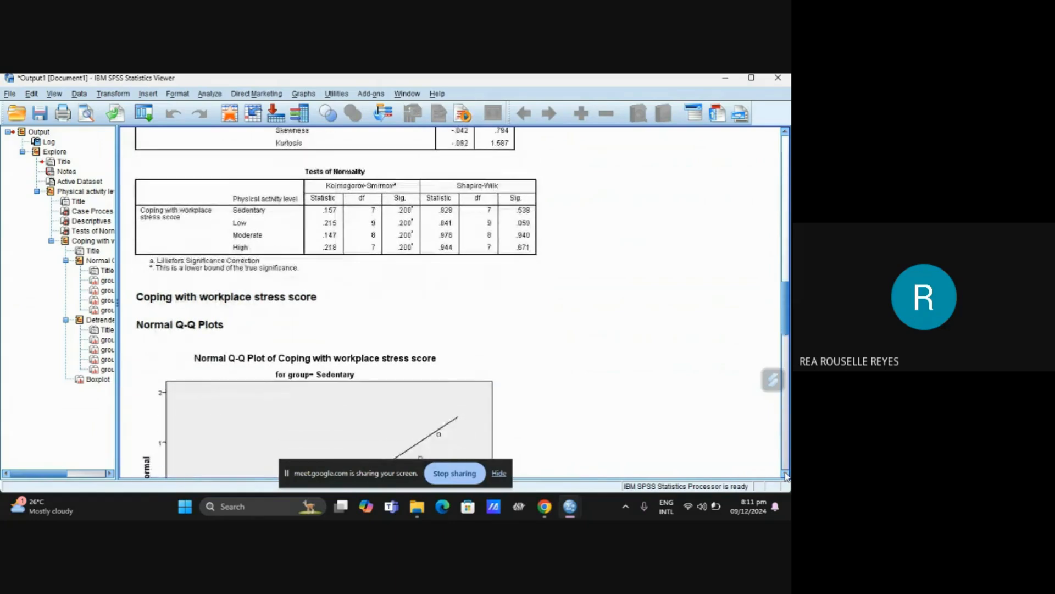
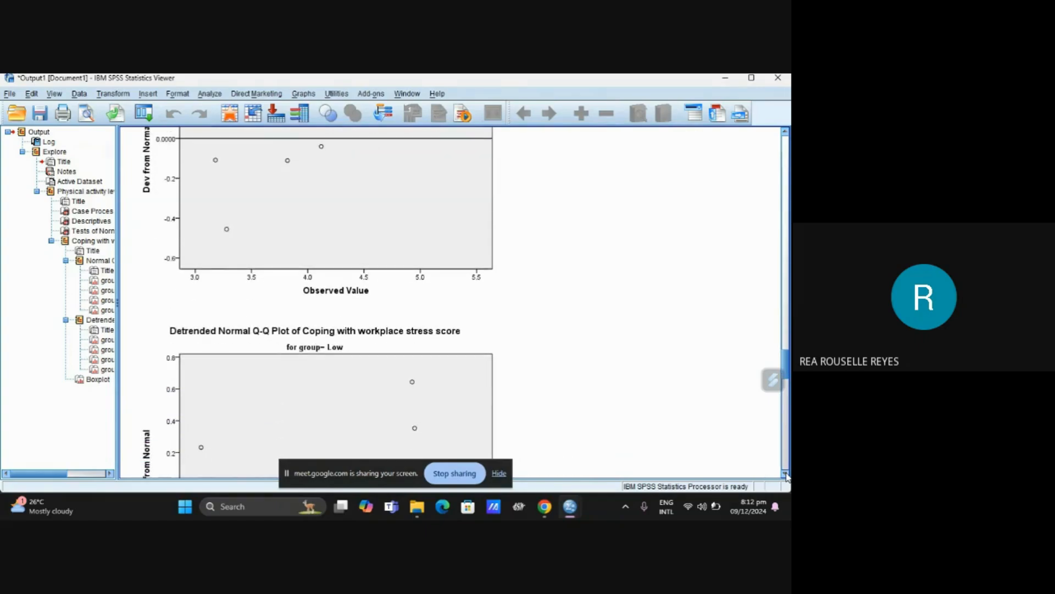
{"action": "scroll", "coordinate": [787, 476], "scroll_direction": "down", "scroll_amount": 4}
{"action": "left_click", "coordinate": [486, 324]}
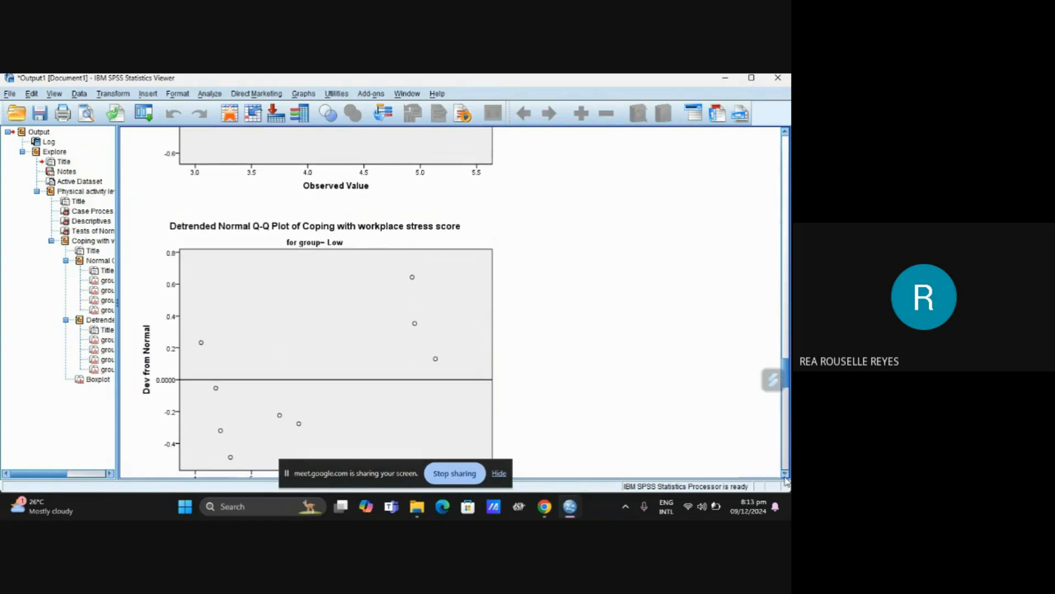
{"action": "scroll", "coordinate": [786, 476], "scroll_direction": "down", "scroll_amount": 2}
{"action": "scroll", "coordinate": [786, 480], "scroll_direction": "down", "scroll_amount": 5}
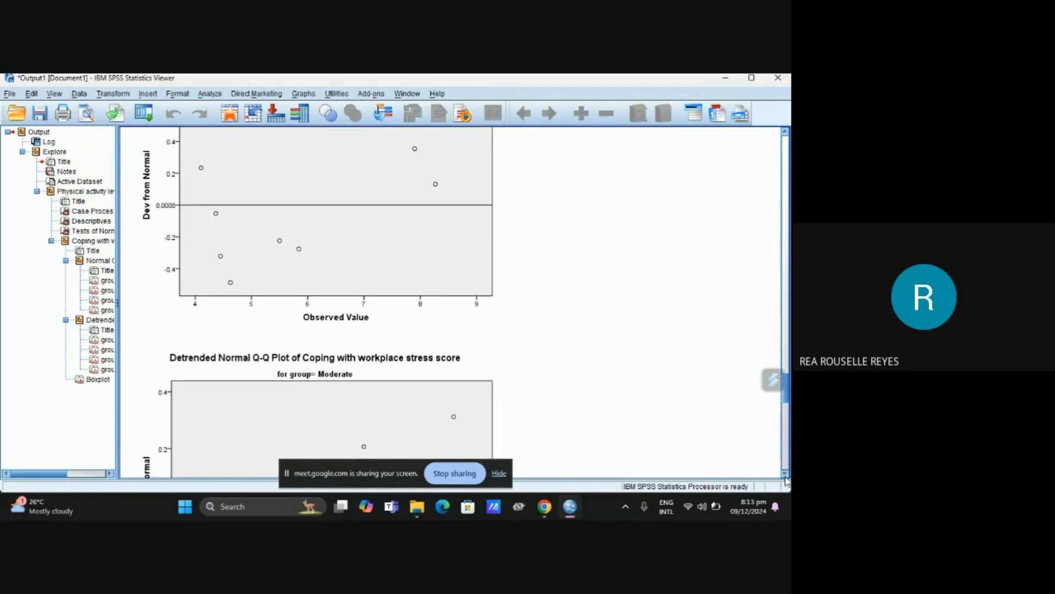
{"action": "scroll", "coordinate": [786, 480], "scroll_direction": "down", "scroll_amount": 2}
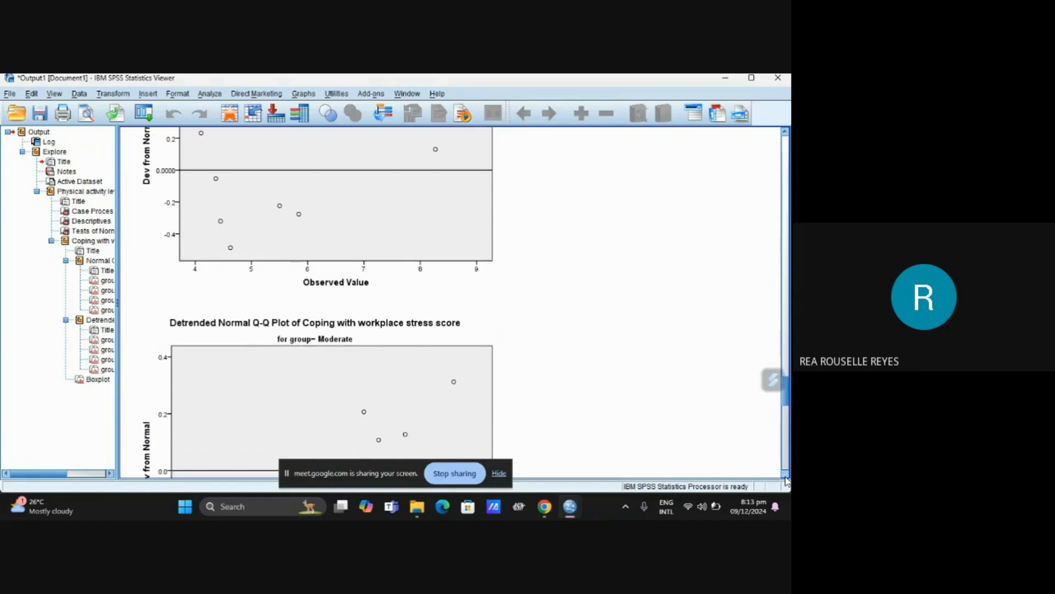
{"action": "scroll", "coordinate": [786, 480], "scroll_direction": "down", "scroll_amount": 2}
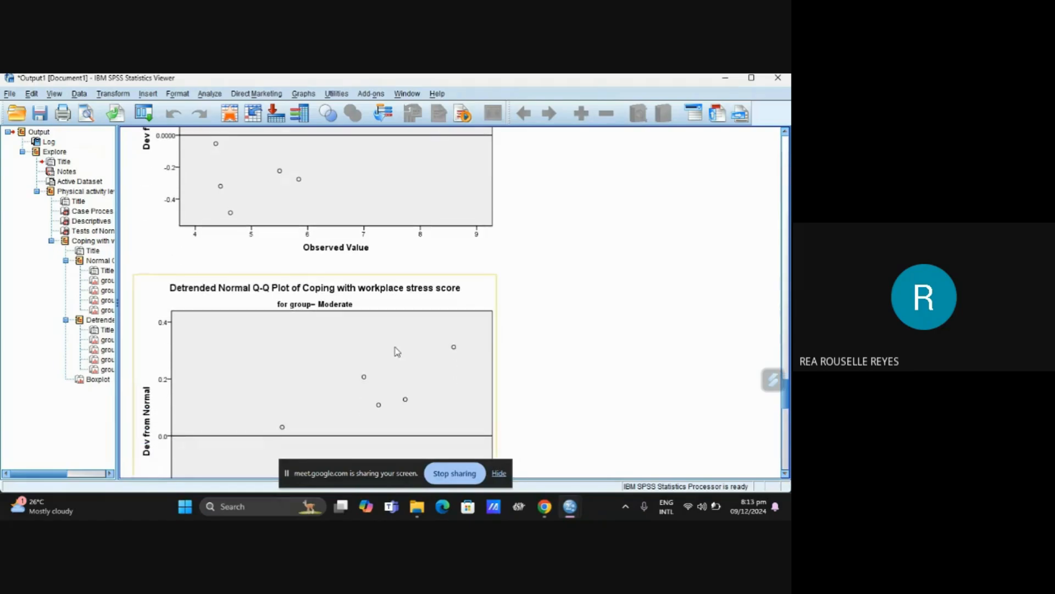
{"action": "scroll", "coordinate": [786, 476], "scroll_direction": "down", "scroll_amount": 7}
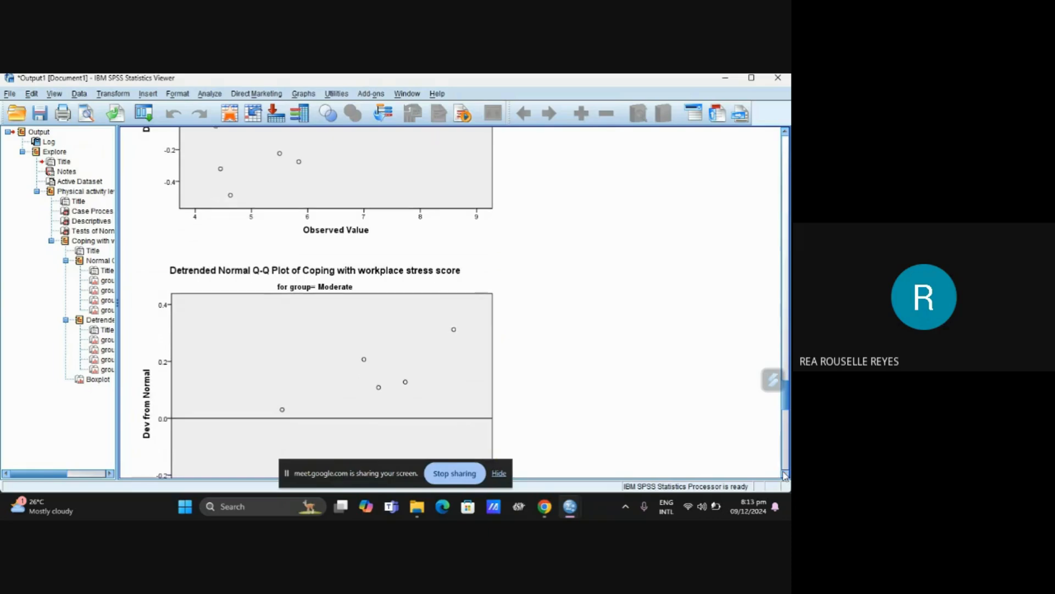
{"action": "scroll", "coordinate": [786, 476], "scroll_direction": "down", "scroll_amount": 10}
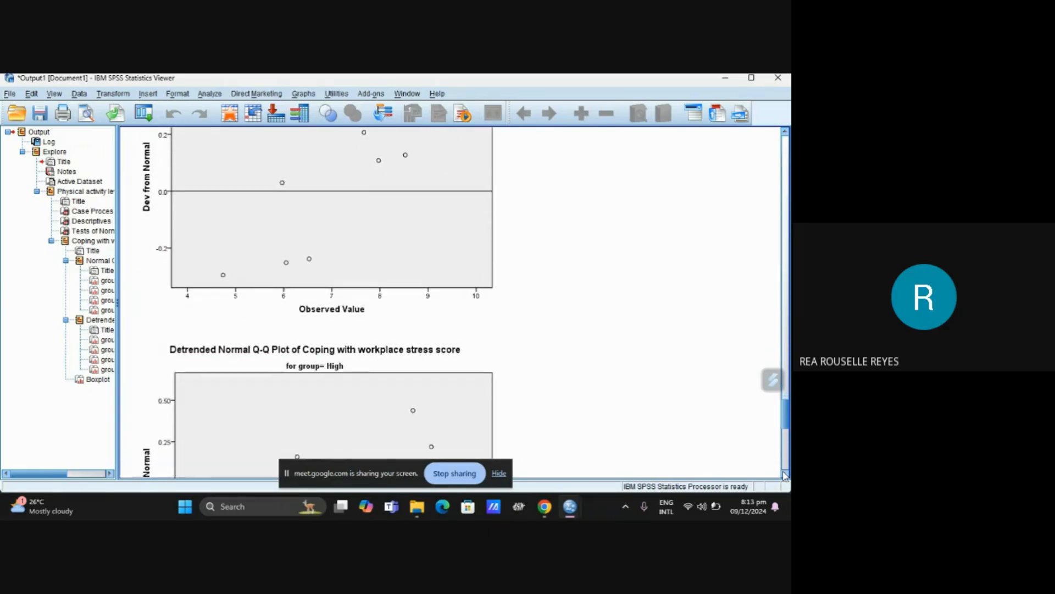
{"action": "left_click", "coordinate": [396, 329]}
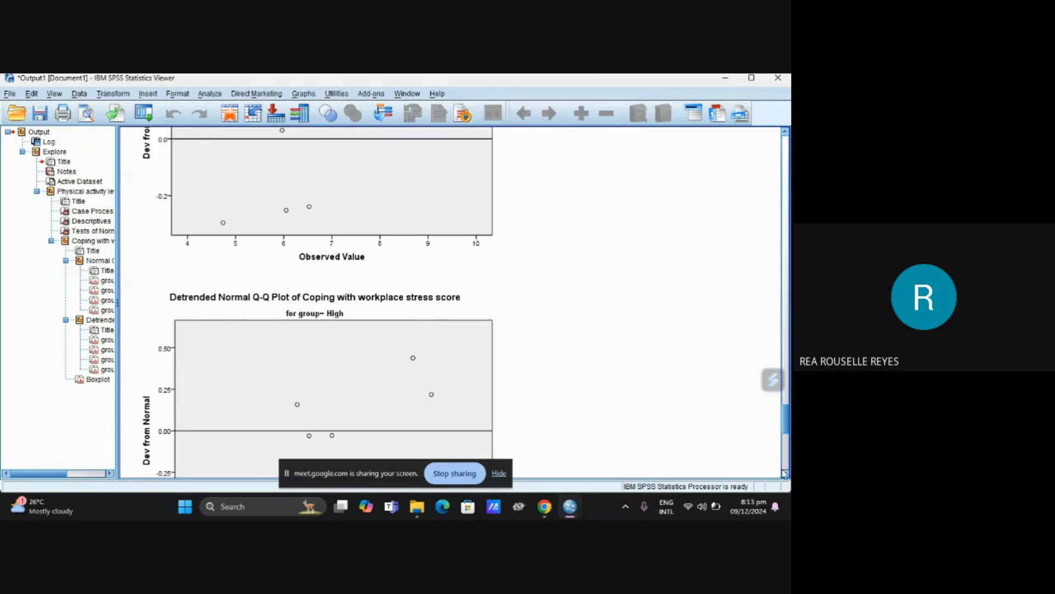
{"action": "scroll", "coordinate": [786, 476], "scroll_direction": "down", "scroll_amount": 12}
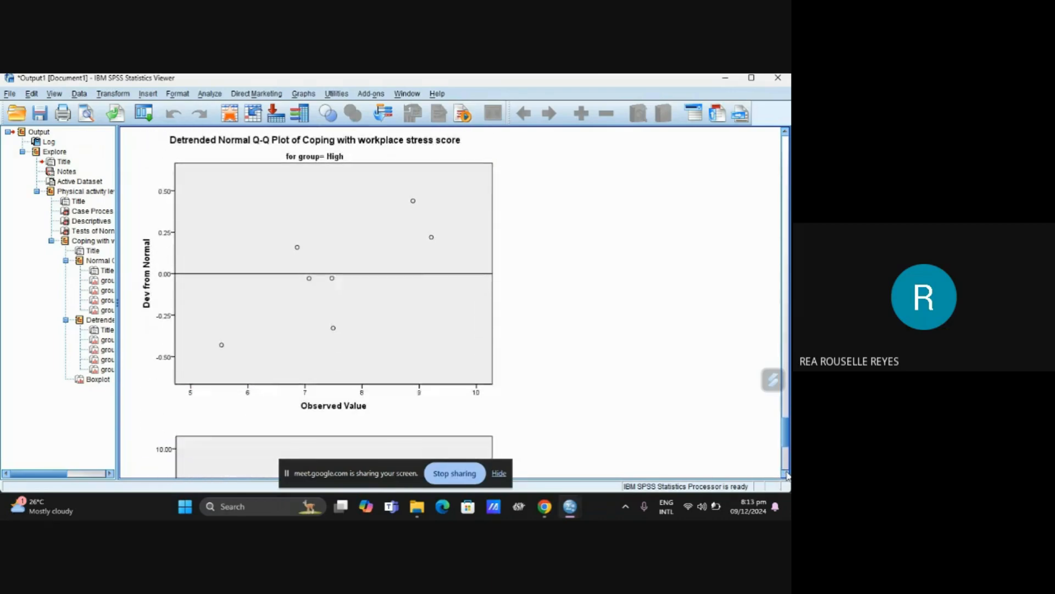
{"action": "scroll", "coordinate": [786, 475], "scroll_direction": "down", "scroll_amount": 10}
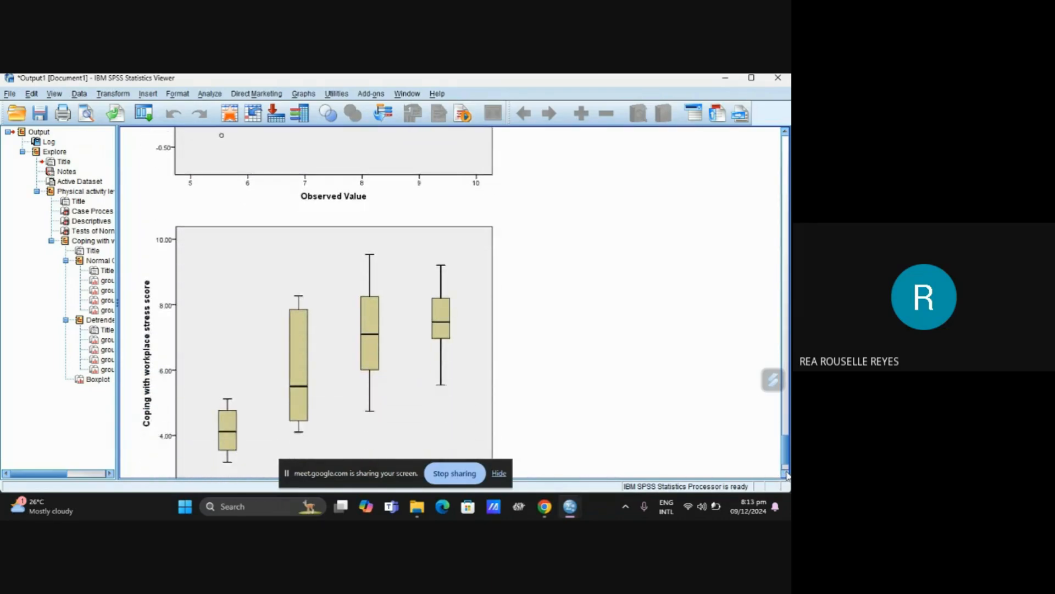
{"action": "scroll", "coordinate": [786, 476], "scroll_direction": "down", "scroll_amount": 2}
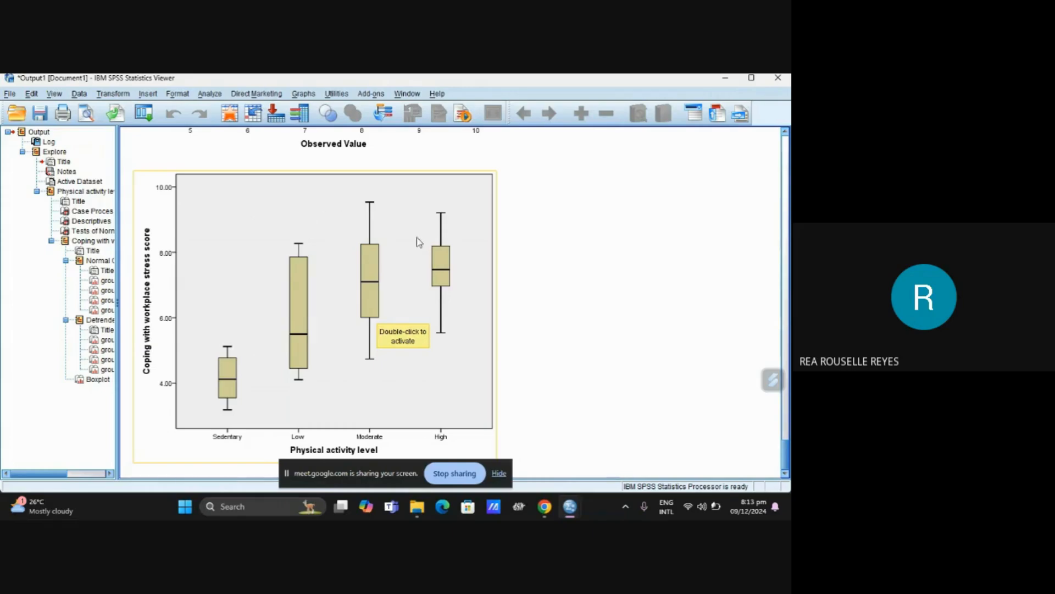
{"action": "left_click", "coordinate": [785, 474]}
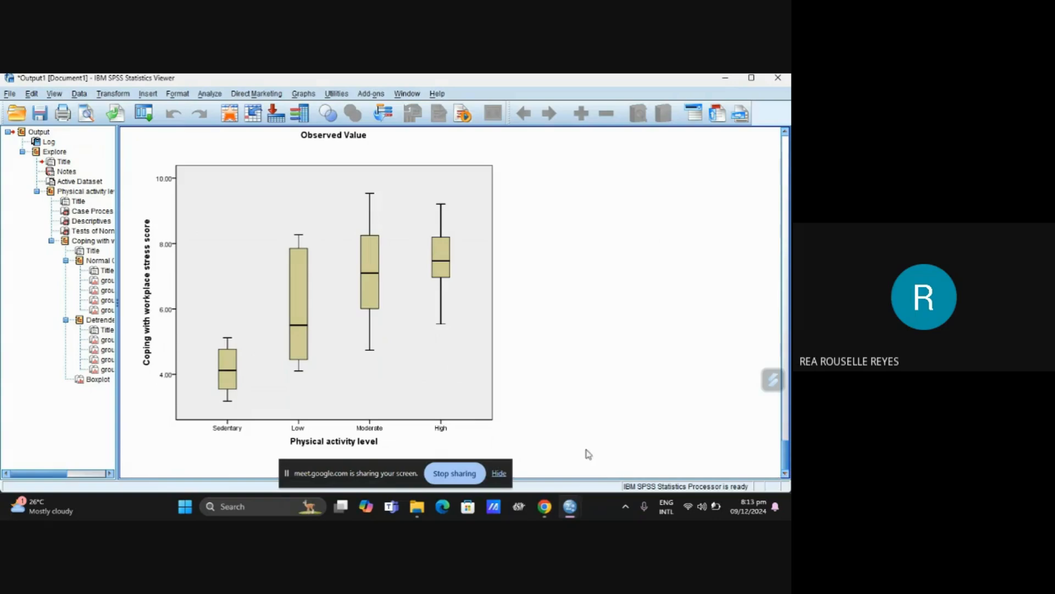
Step: Set up a One-Way ANOVA on the data set with coping with workplace stress score as dependent variable and physical activity level as factor
{"action": "mouse_move", "coordinate": [569, 510]}
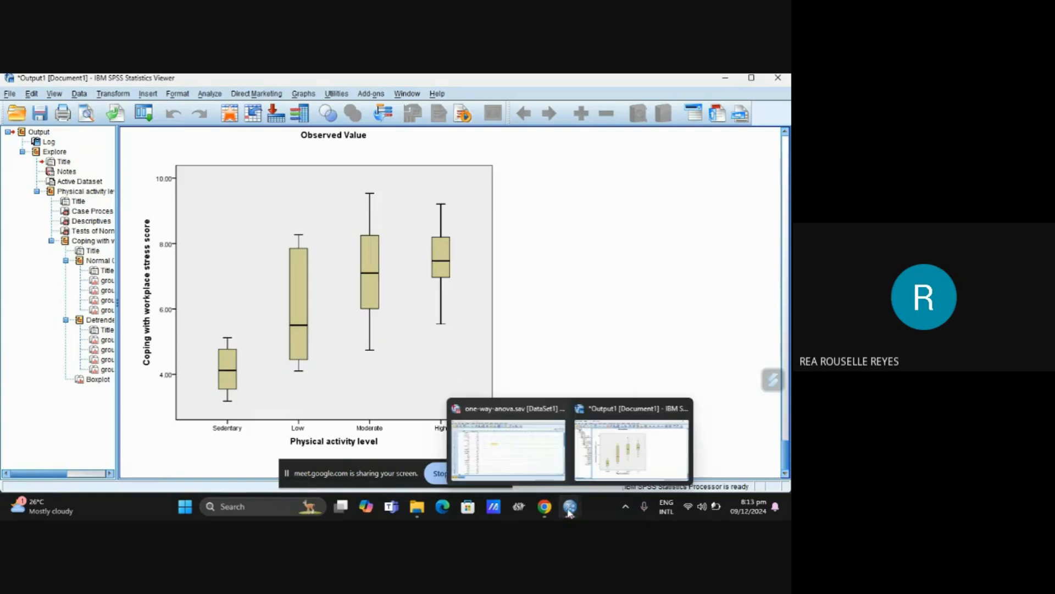
{"action": "left_click", "coordinate": [528, 455]}
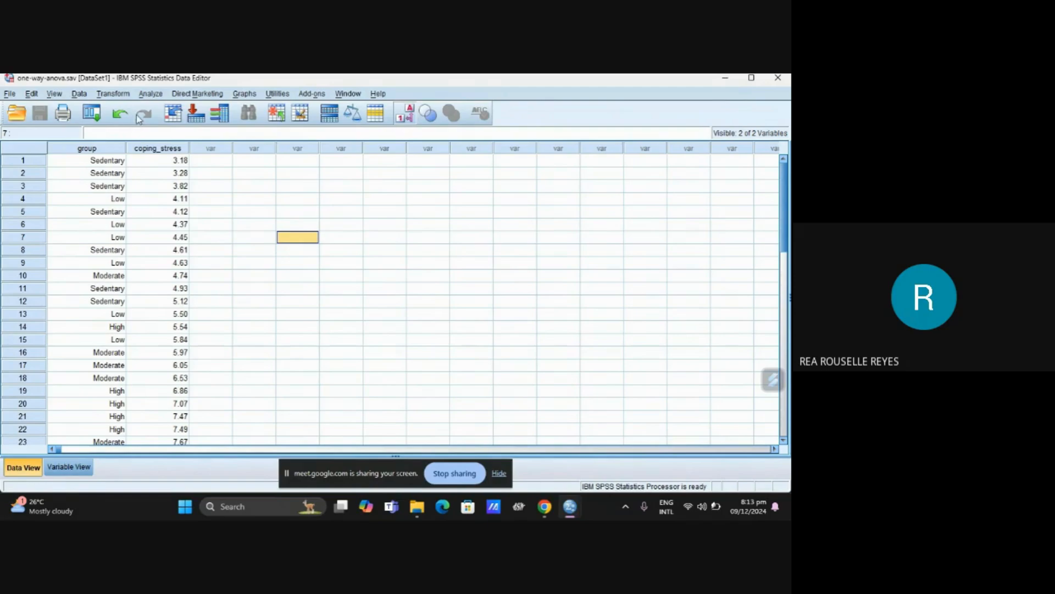
{"action": "left_click", "coordinate": [157, 97]}
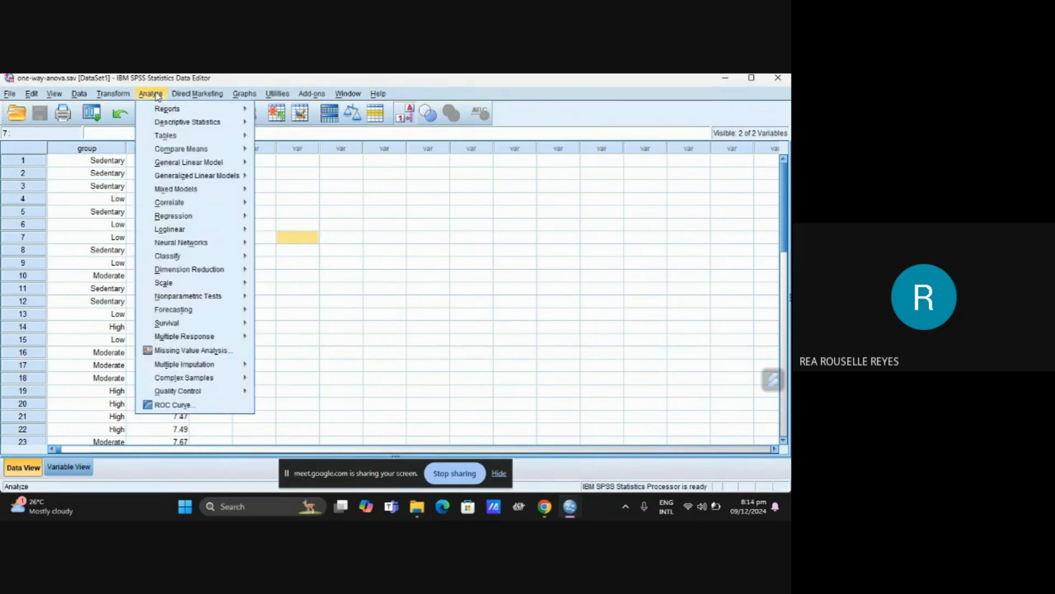
{"action": "mouse_move", "coordinate": [221, 152]}
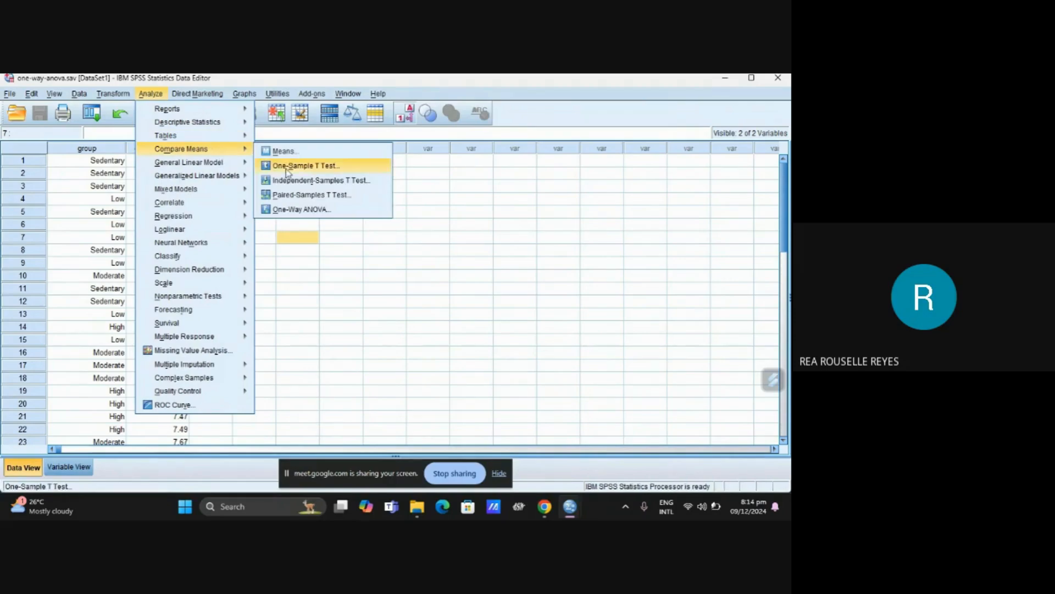
{"action": "left_click", "coordinate": [322, 209]}
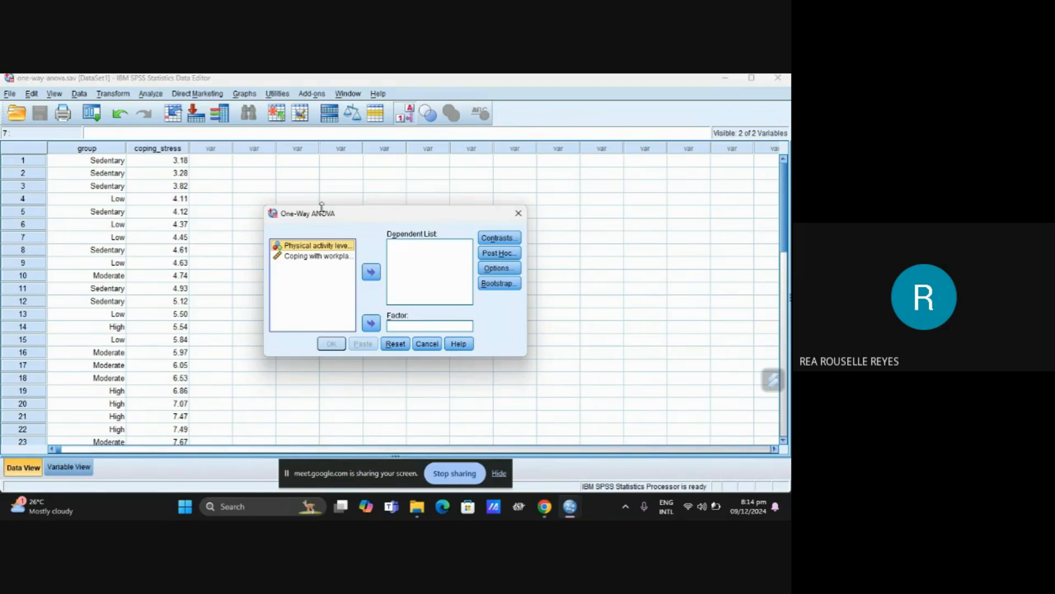
{"action": "left_click", "coordinate": [338, 256]}
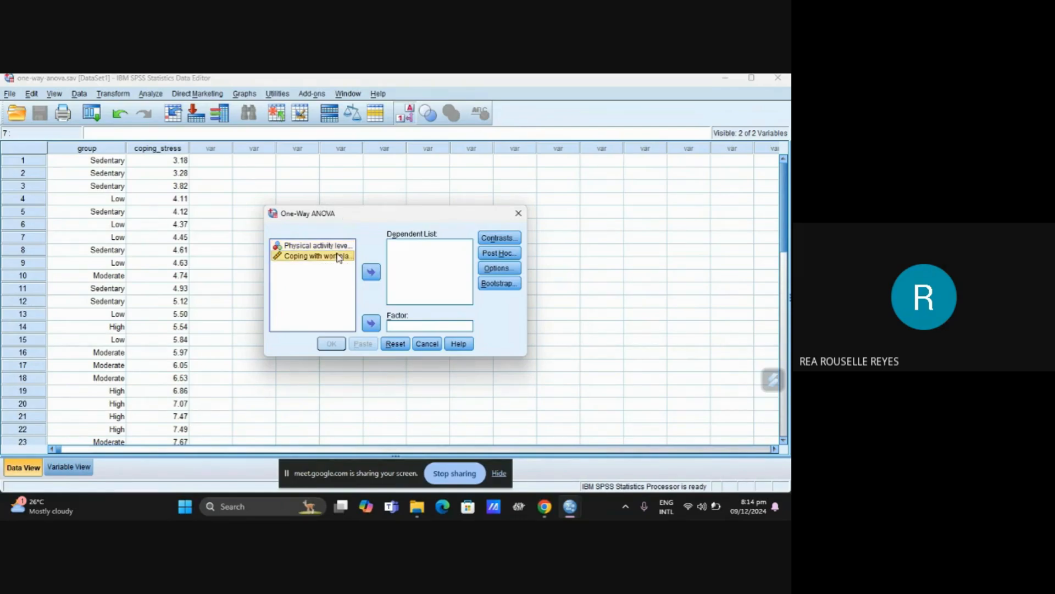
{"action": "left_click", "coordinate": [372, 273]}
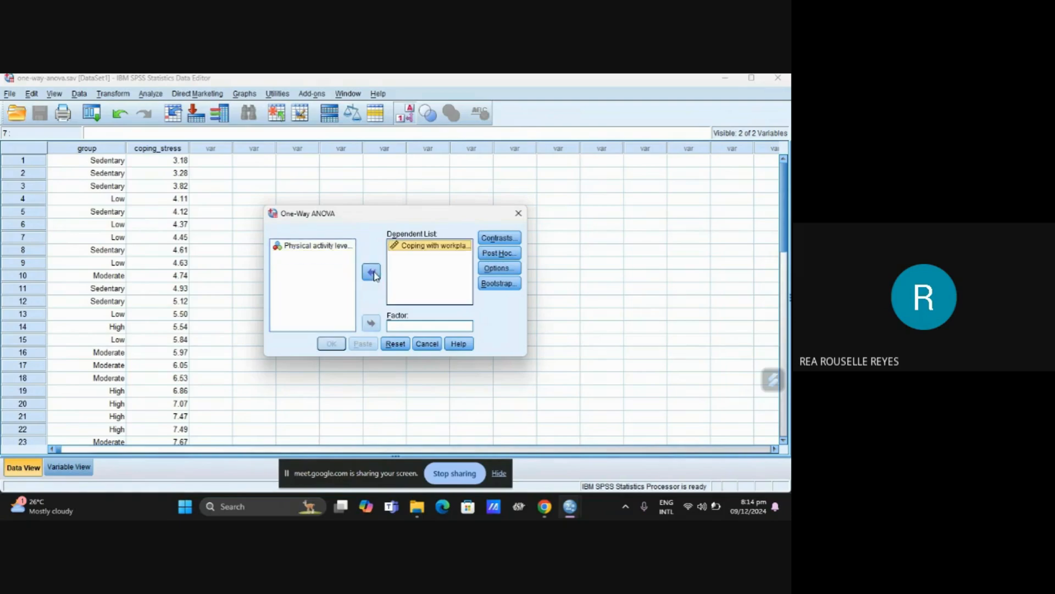
{"action": "left_click", "coordinate": [319, 247]}
{"action": "left_click", "coordinate": [371, 324]}
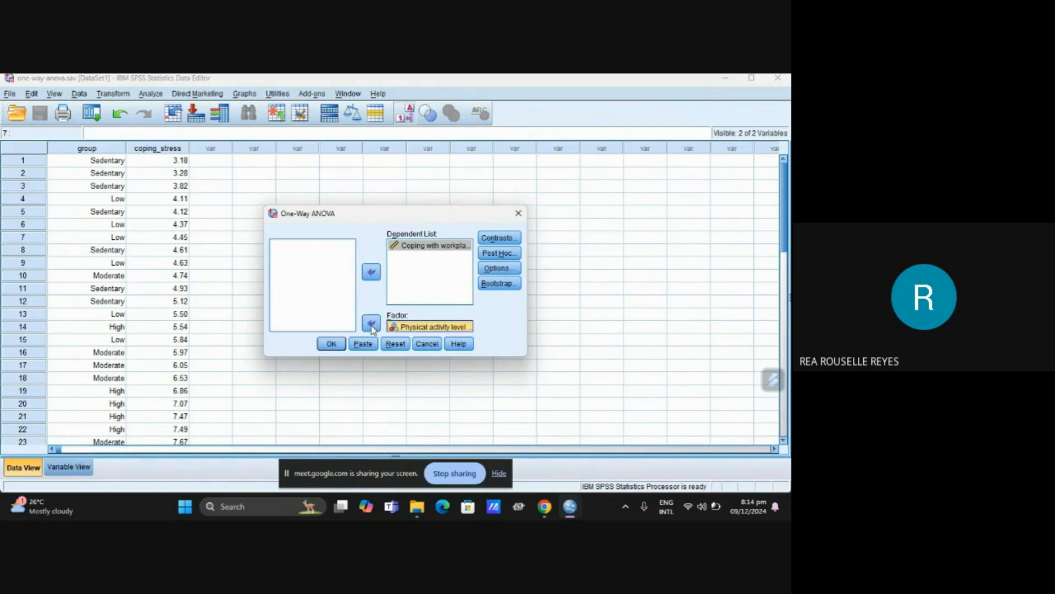
Step: Enable descriptive statistics, the homogeneity of variance test, the Welch test and a means plot for the ANOVA
{"action": "left_click", "coordinate": [505, 269]}
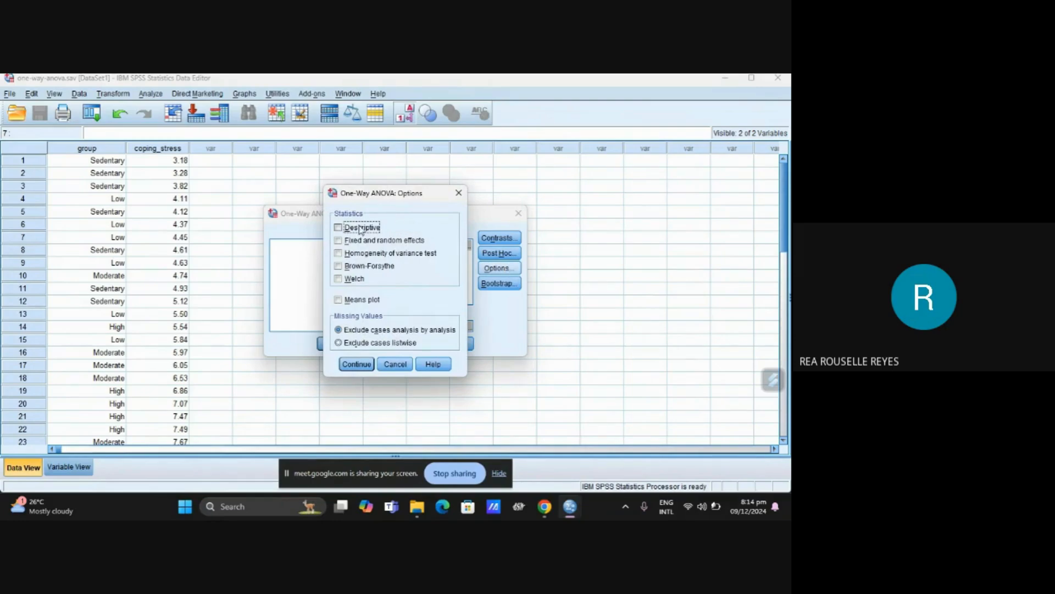
{"action": "left_click", "coordinate": [340, 228]}
{"action": "left_click", "coordinate": [339, 254]}
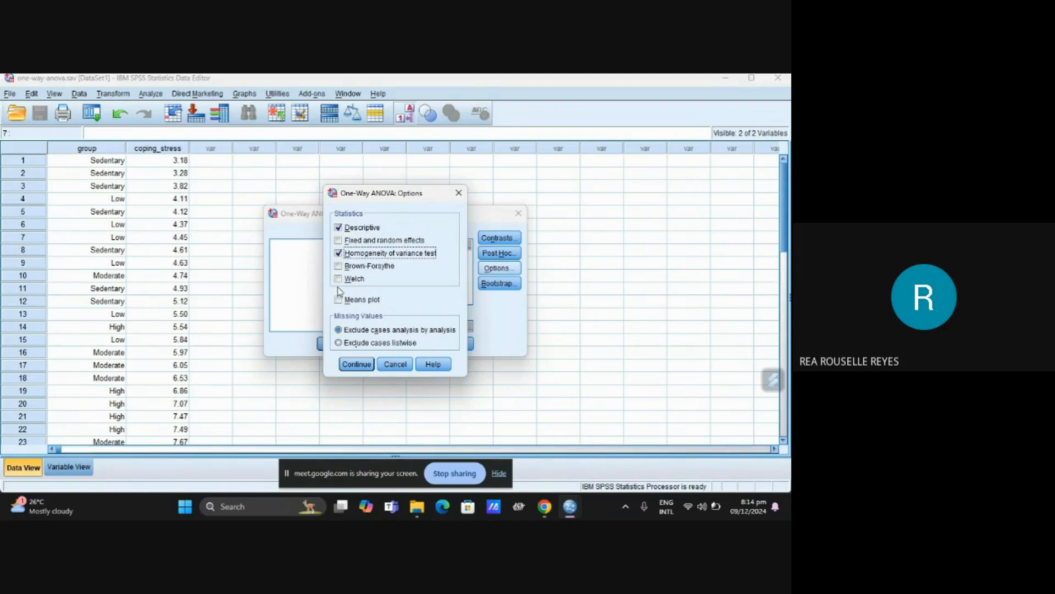
{"action": "left_click", "coordinate": [338, 279]}
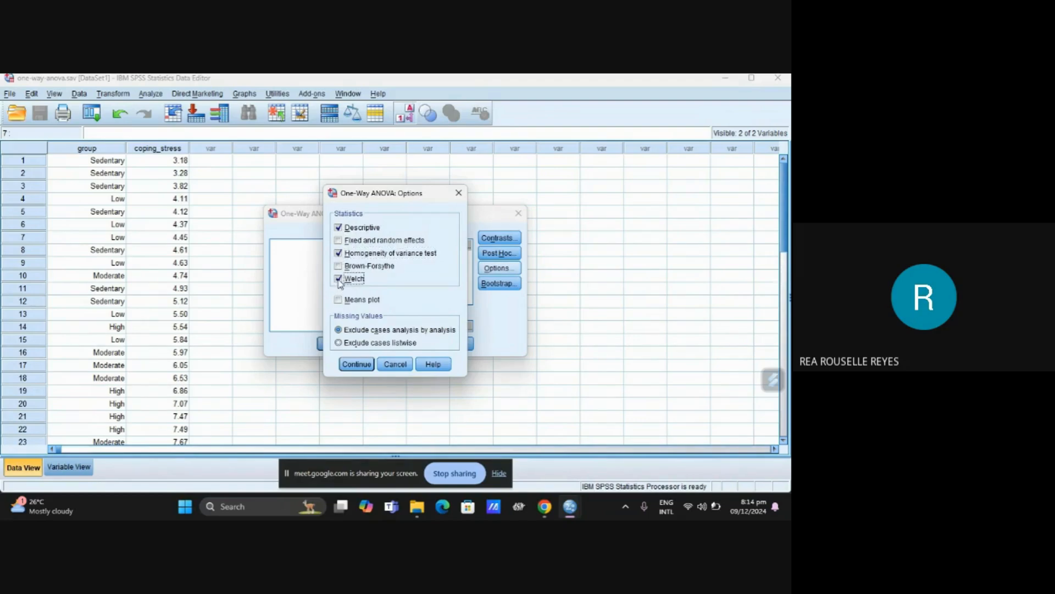
{"action": "left_click", "coordinate": [339, 301]}
{"action": "left_click", "coordinate": [352, 364]}
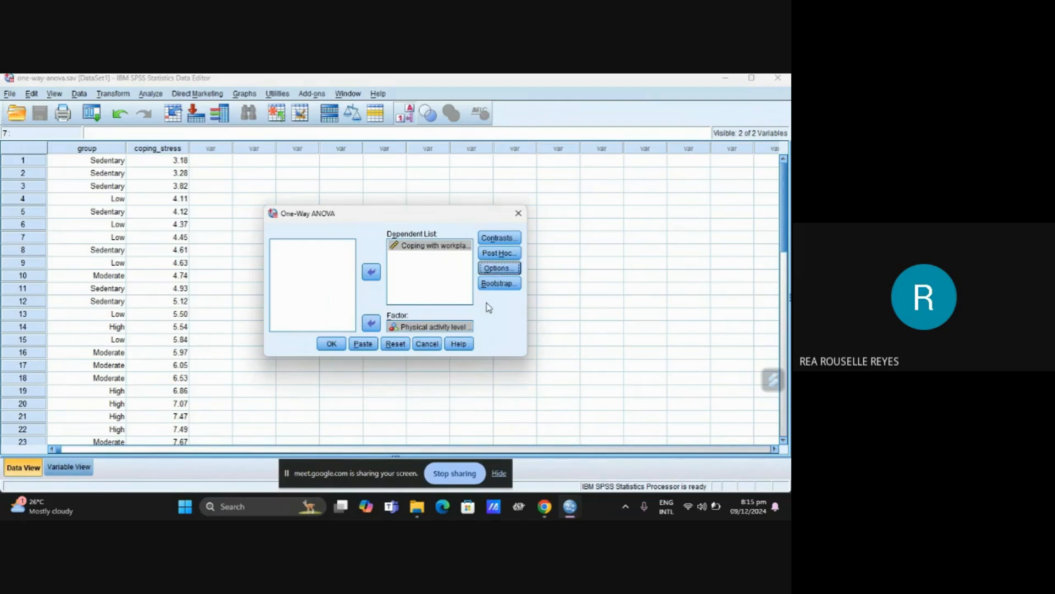
Step: Add Tukey's-b and Games-Howell post hoc comparisons and run the One-Way ANOVA
{"action": "left_click", "coordinate": [511, 254]}
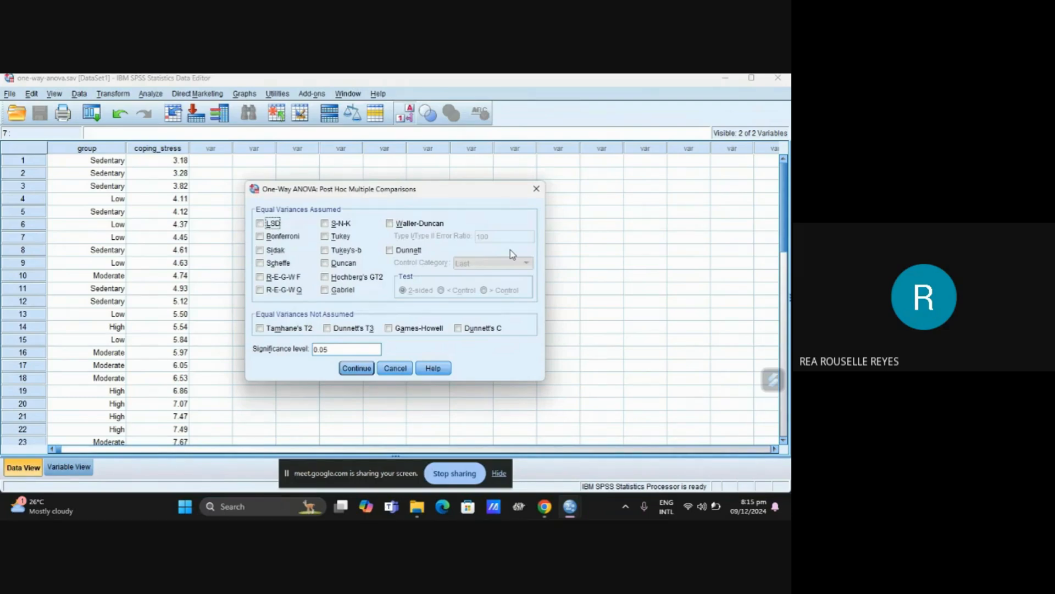
{"action": "left_click", "coordinate": [350, 252]}
{"action": "left_click", "coordinate": [388, 329]}
{"action": "left_click", "coordinate": [355, 367]}
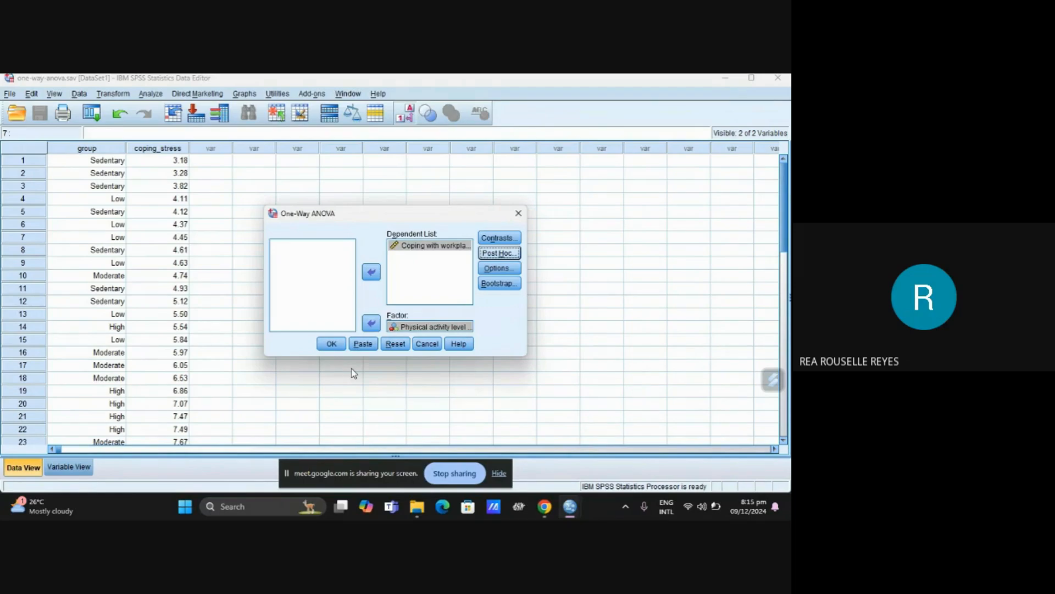
{"action": "left_click", "coordinate": [331, 343]}
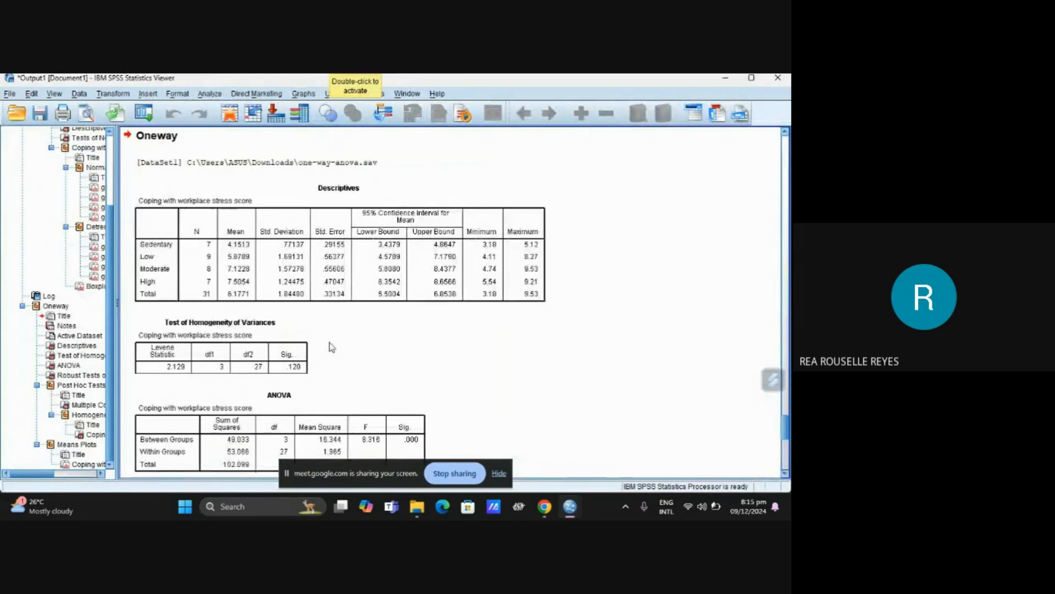
Step: Examine the one-way ANOVA output from the descriptives, homogeneity, ANOVA and Welch tables through the post hoc tests, homogeneous subsets and means plot
{"action": "left_click", "coordinate": [785, 134]}
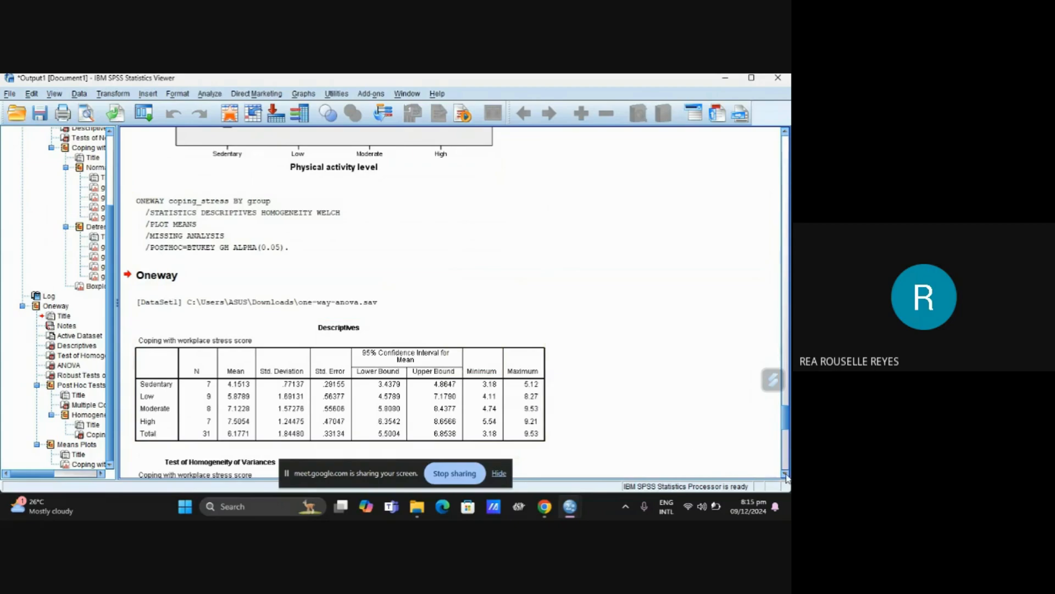
{"action": "scroll", "coordinate": [786, 476], "scroll_direction": "down", "scroll_amount": 5}
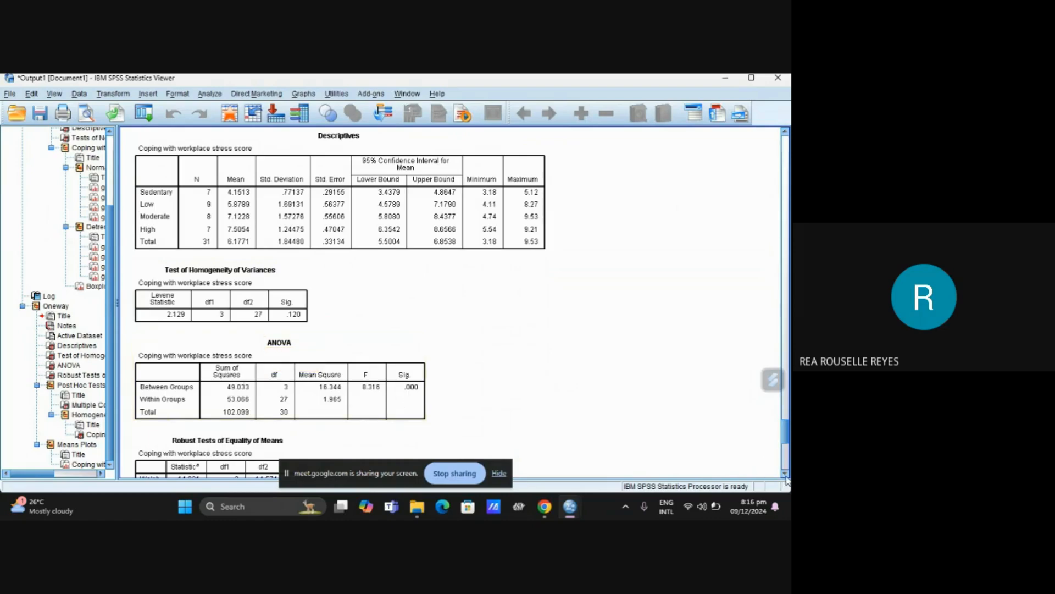
{"action": "scroll", "coordinate": [785, 473], "scroll_direction": "down", "scroll_amount": 4}
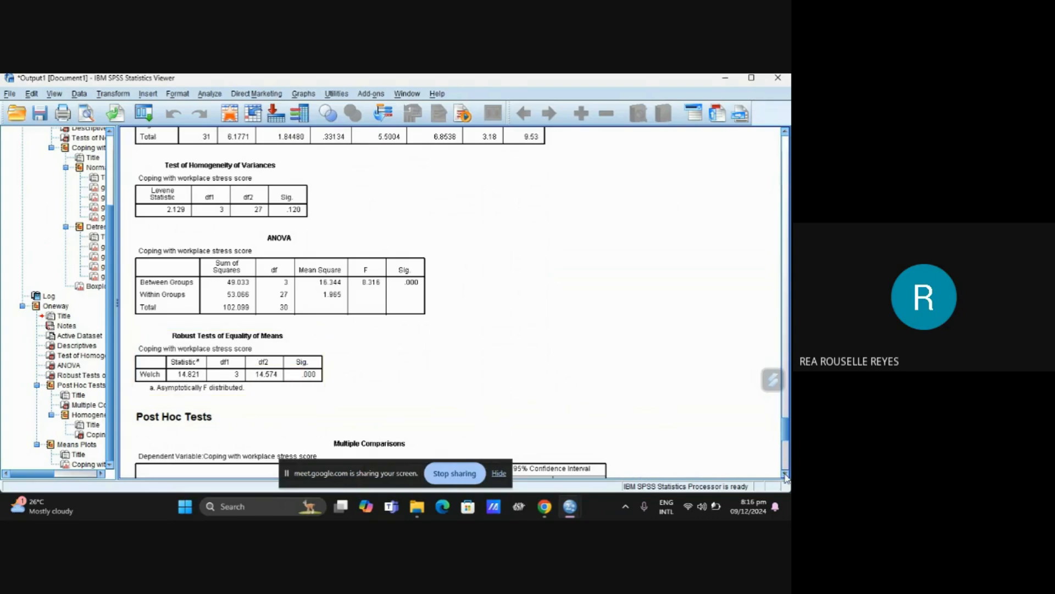
{"action": "scroll", "coordinate": [786, 476], "scroll_direction": "down", "scroll_amount": 4}
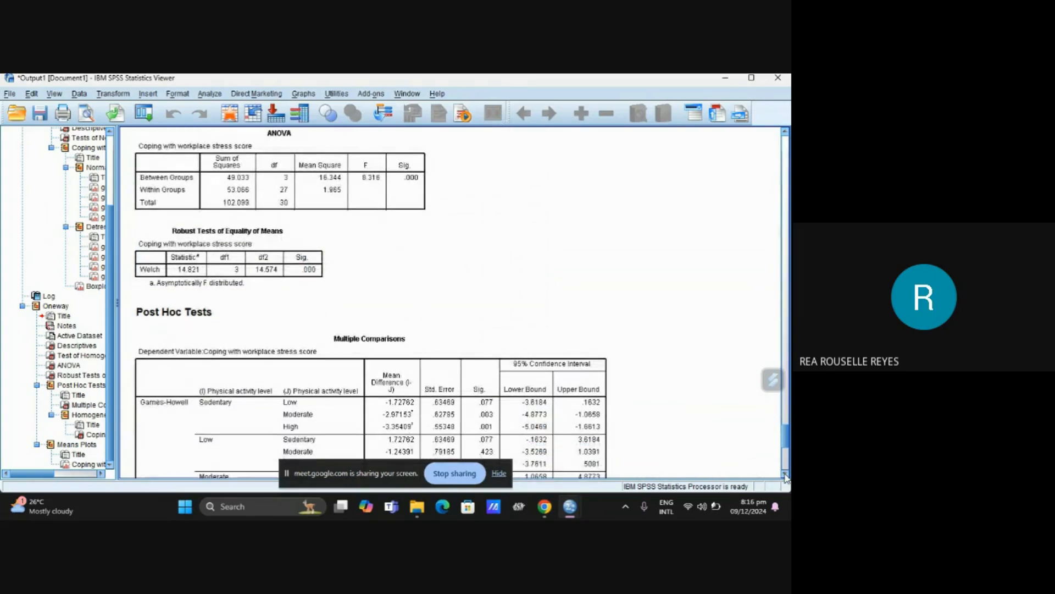
{"action": "scroll", "coordinate": [786, 476], "scroll_direction": "down", "scroll_amount": 2}
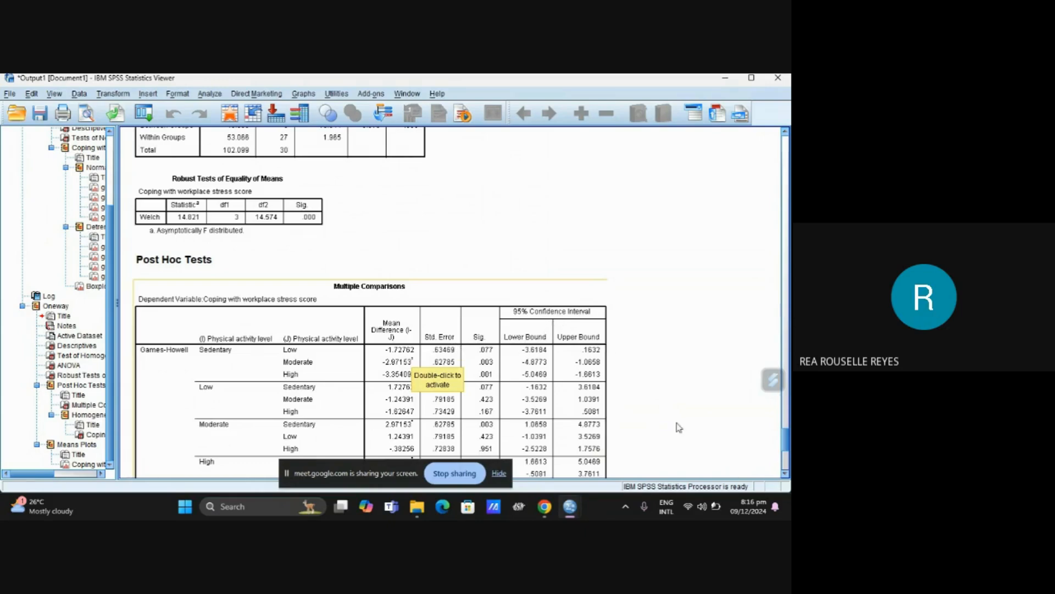
{"action": "scroll", "coordinate": [784, 476], "scroll_direction": "down", "scroll_amount": 5}
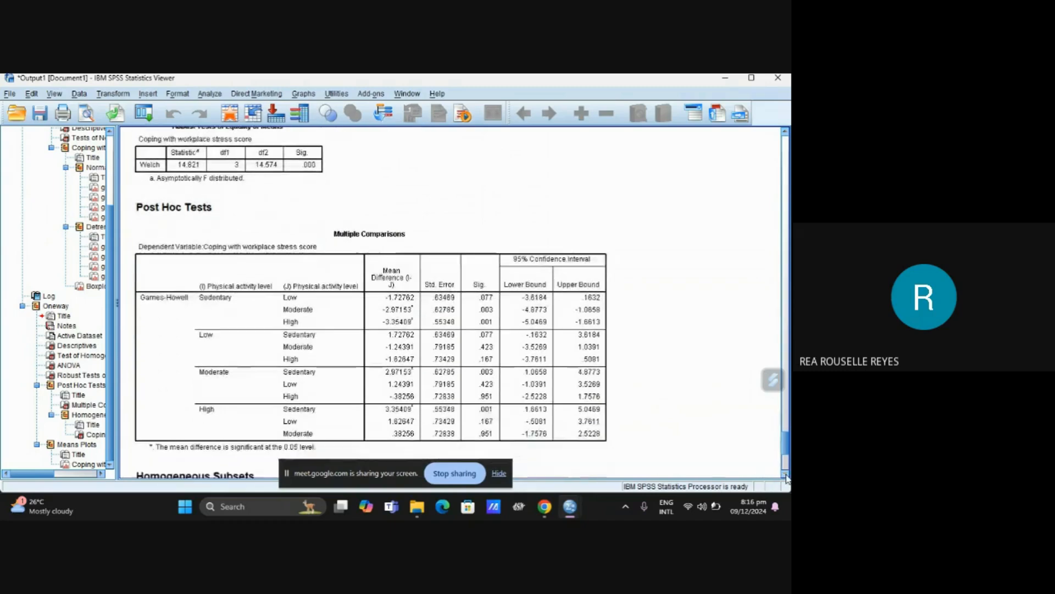
{"action": "scroll", "coordinate": [786, 478], "scroll_direction": "down", "scroll_amount": 3}
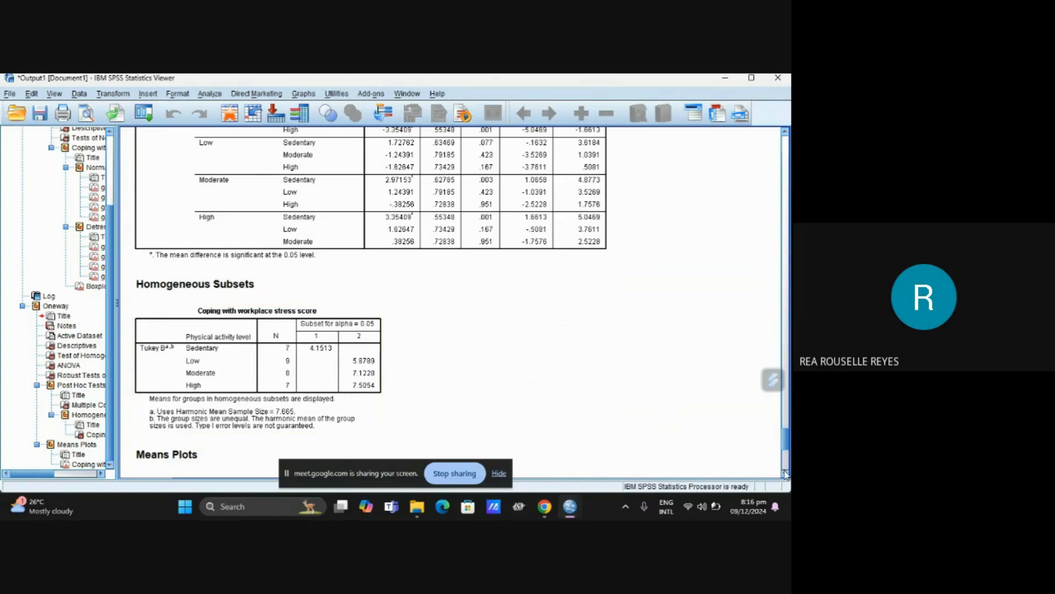
{"action": "scroll", "coordinate": [785, 473], "scroll_direction": "down", "scroll_amount": 5}
{"action": "scroll", "coordinate": [785, 476], "scroll_direction": "down", "scroll_amount": 7}
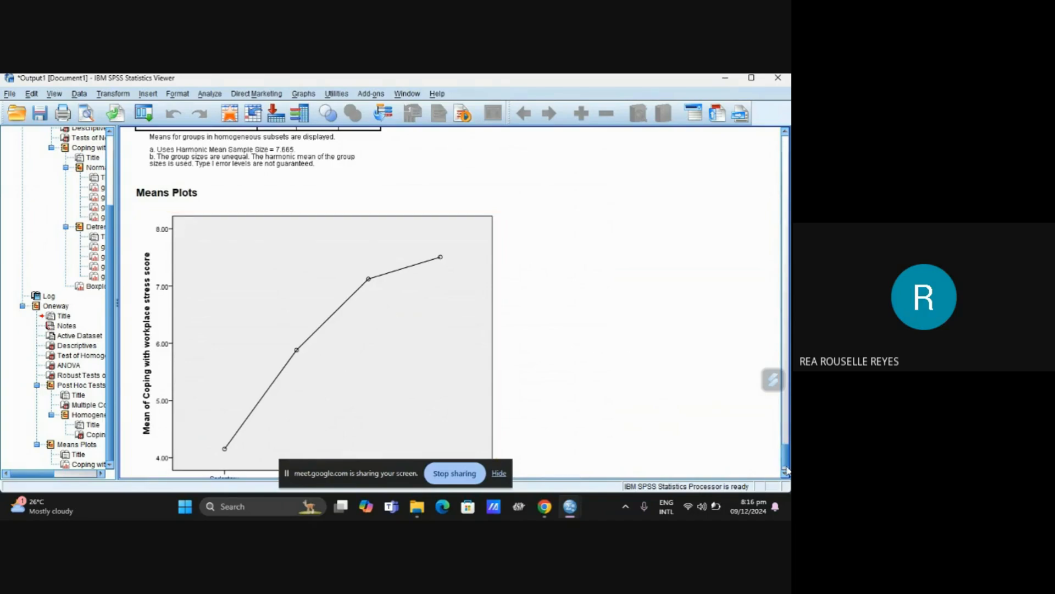
{"action": "scroll", "coordinate": [787, 474], "scroll_direction": "down", "scroll_amount": 2}
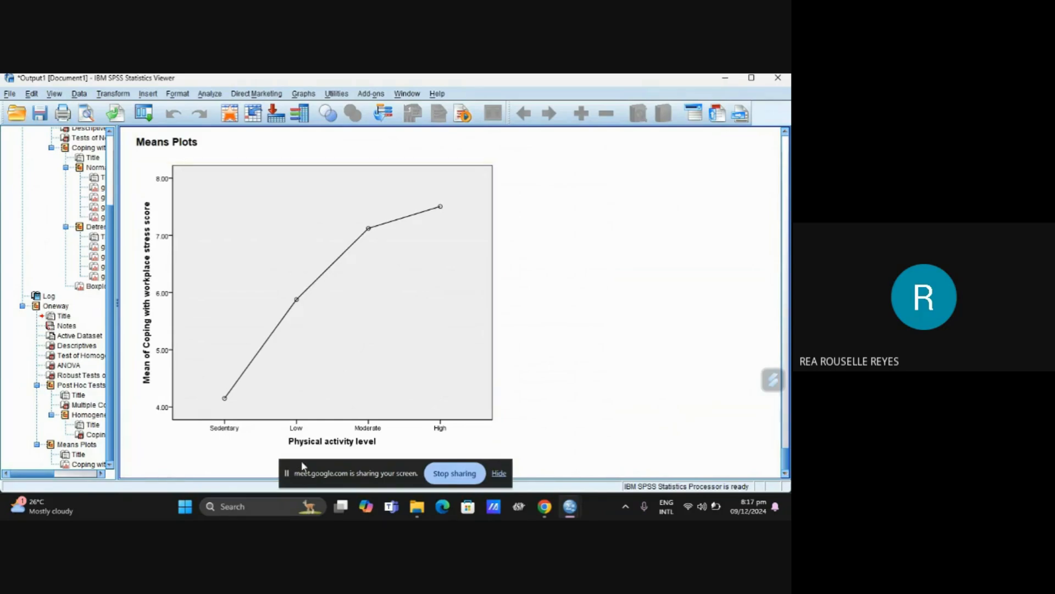
Step: Set up a Univariate General Linear Model on the data set with coping with workplace stress score as dependent variable and physical activity level as fixed factor
{"action": "mouse_move", "coordinate": [563, 514]}
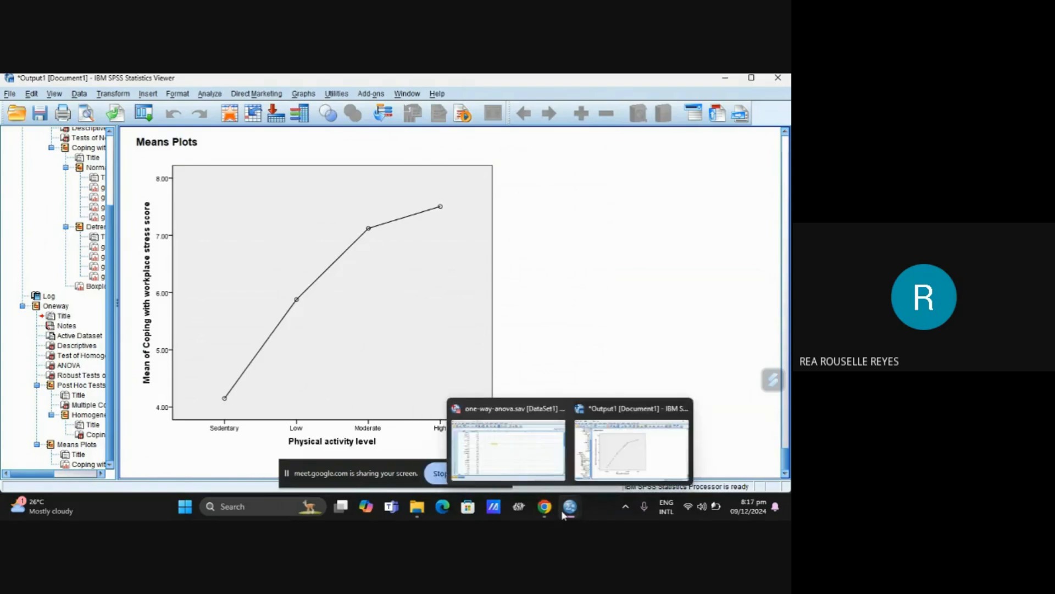
{"action": "left_click", "coordinate": [508, 448]}
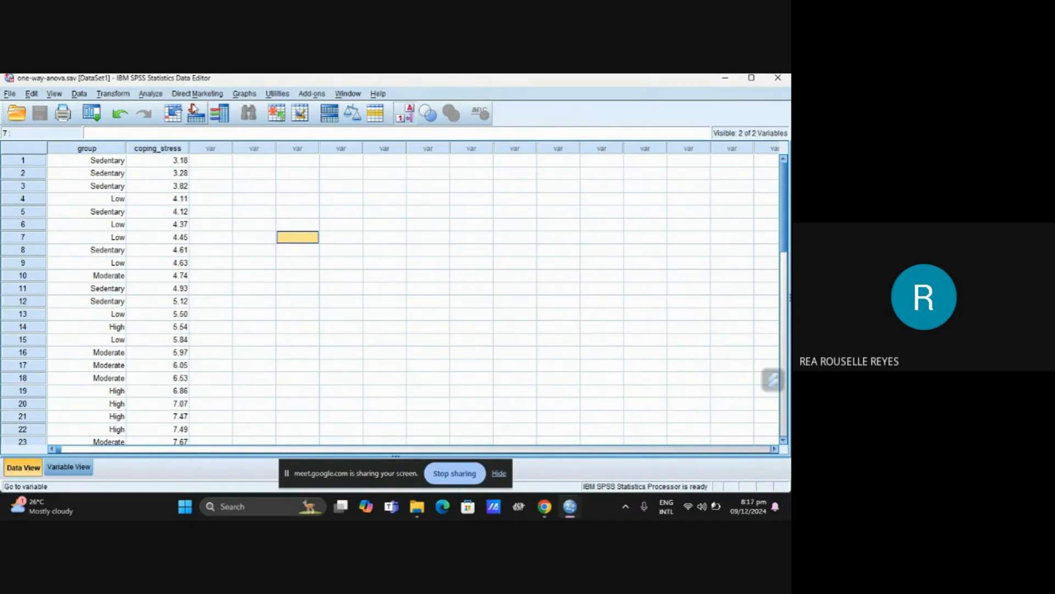
{"action": "left_click", "coordinate": [146, 95]}
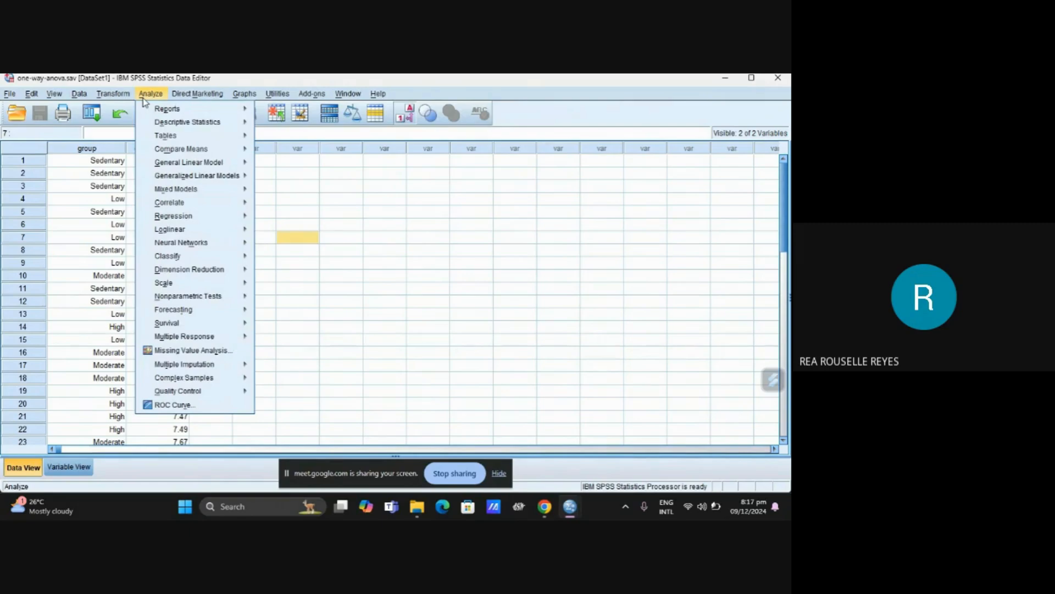
{"action": "mouse_move", "coordinate": [215, 166]}
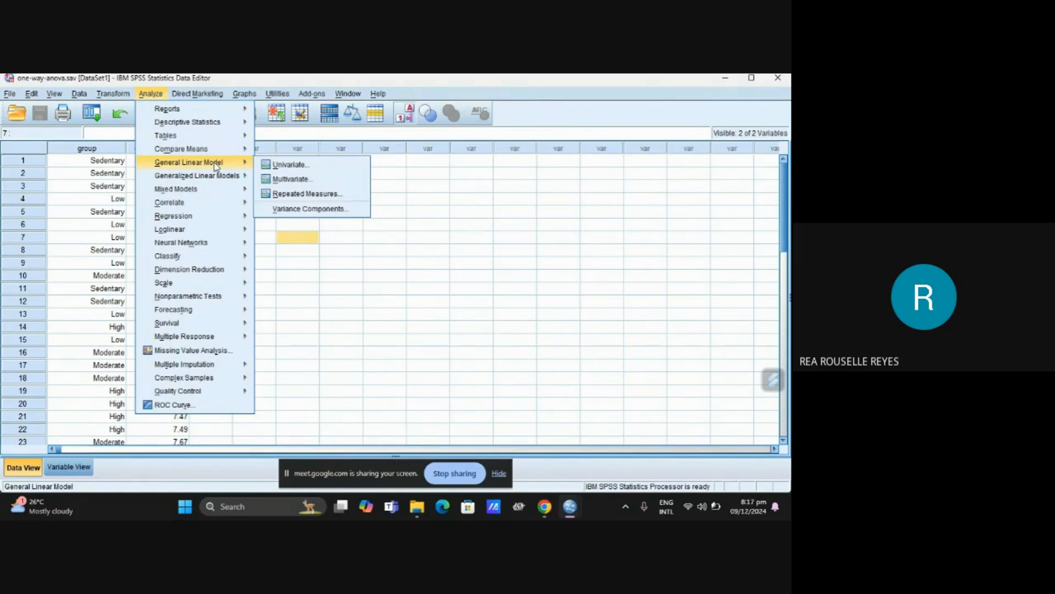
{"action": "left_click", "coordinate": [325, 170]}
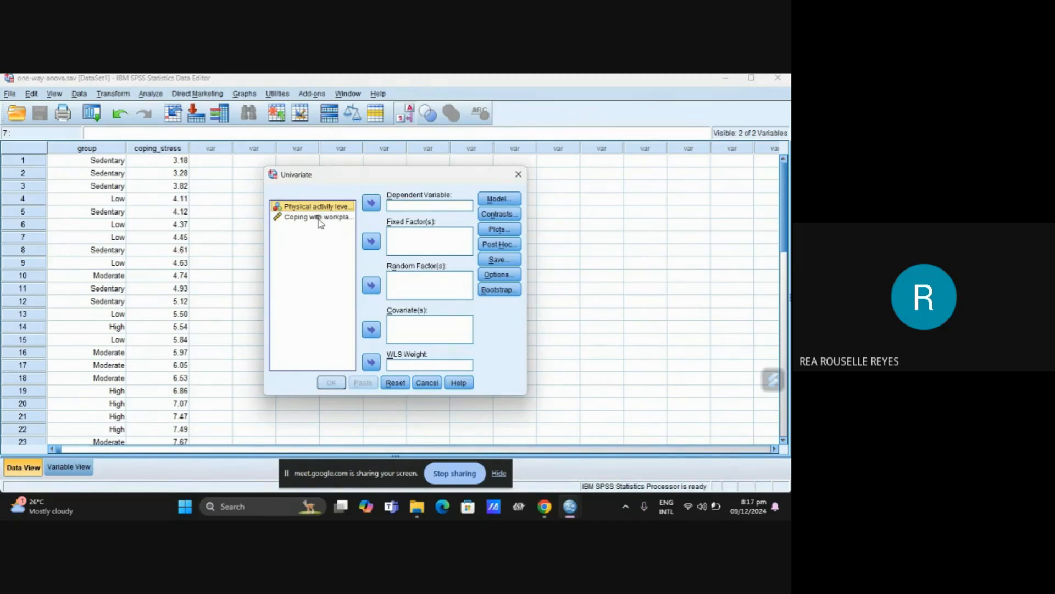
{"action": "left_click", "coordinate": [320, 218]}
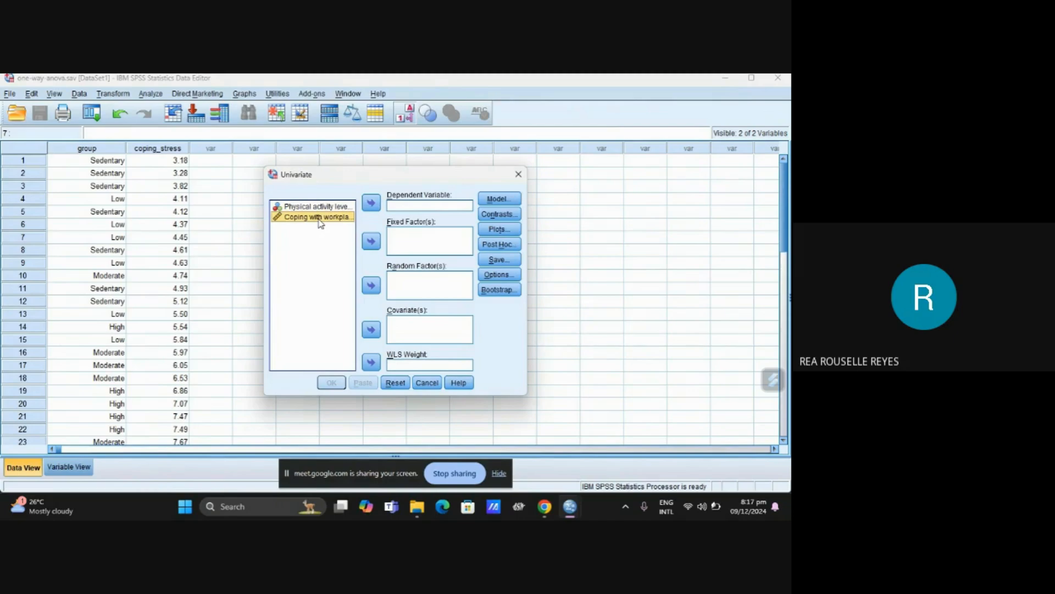
{"action": "left_click", "coordinate": [371, 203]}
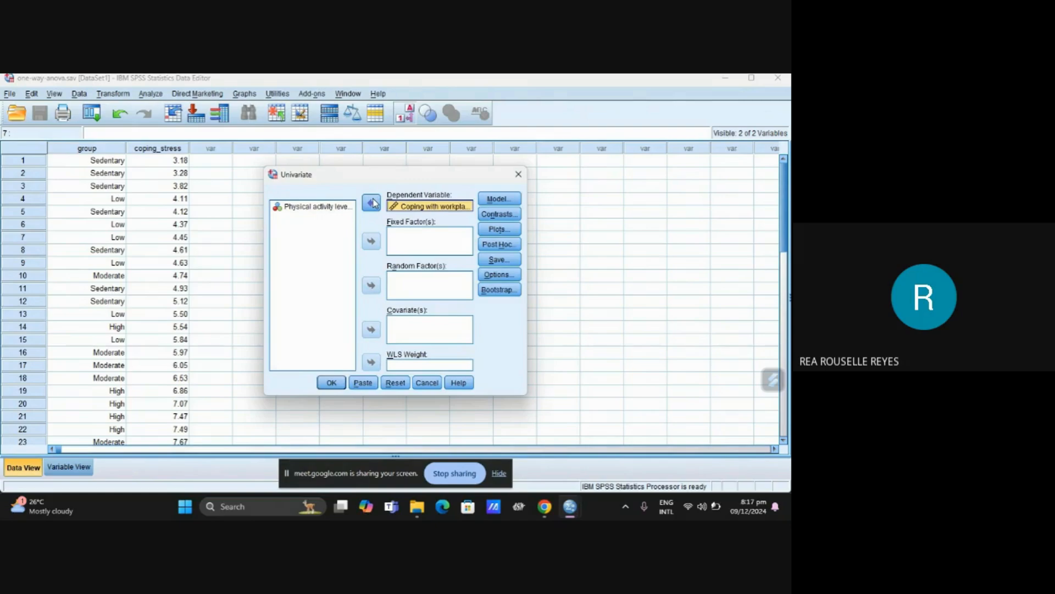
{"action": "left_click", "coordinate": [309, 209]}
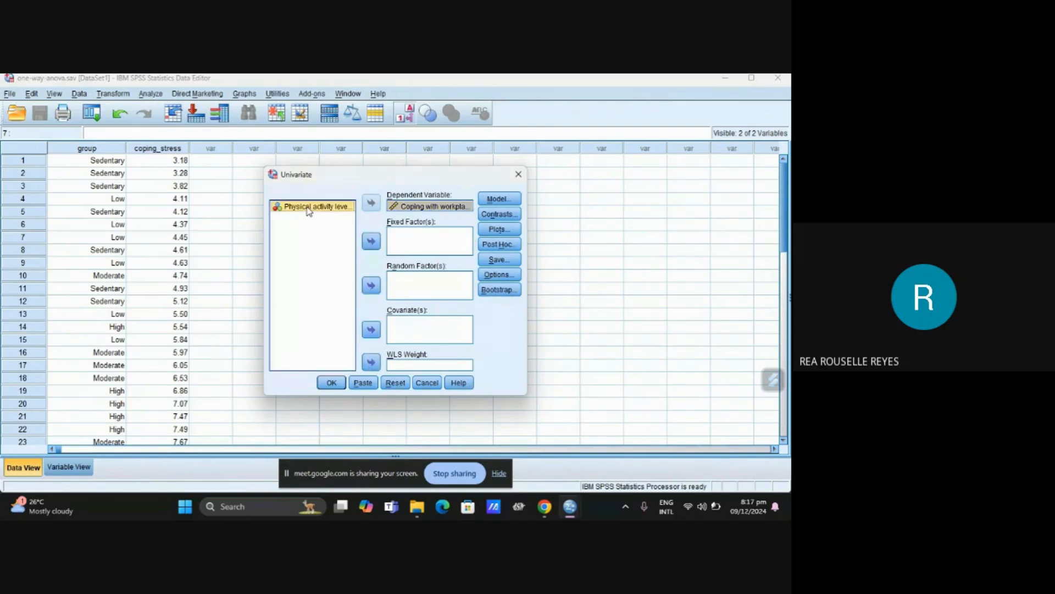
{"action": "left_click", "coordinate": [372, 242]}
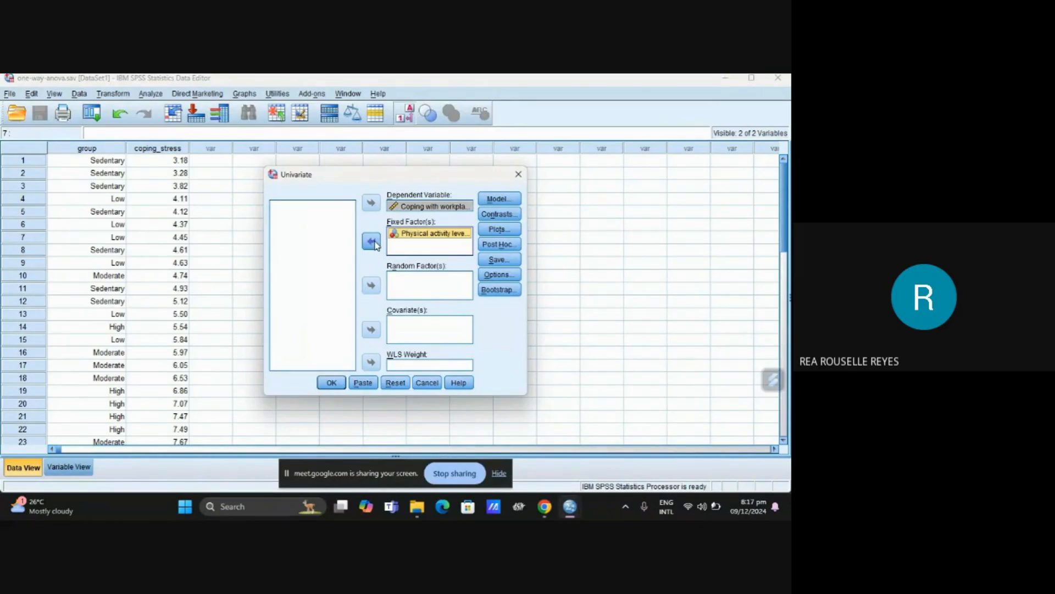
Step: Enable estimates of effect size for the univariate model and run the analysis
{"action": "left_click", "coordinate": [512, 274]}
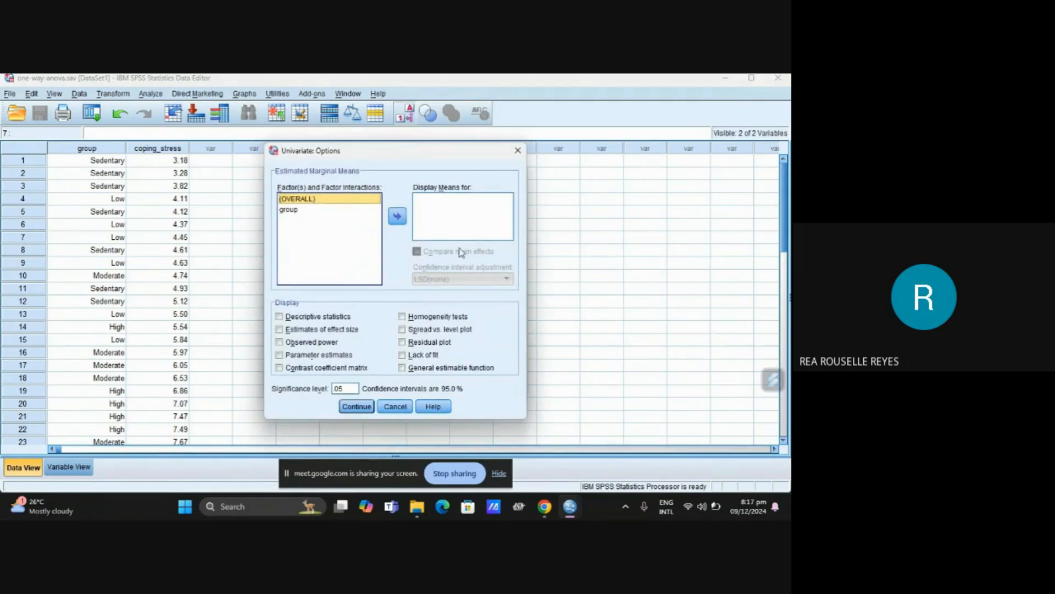
{"action": "left_click", "coordinate": [279, 329]}
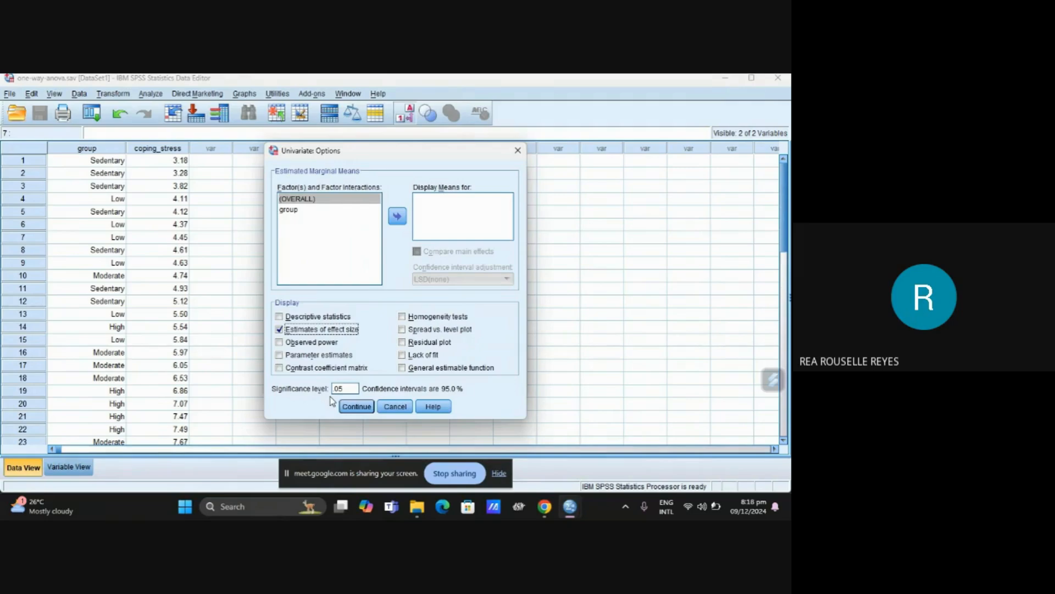
{"action": "left_click", "coordinate": [360, 407]}
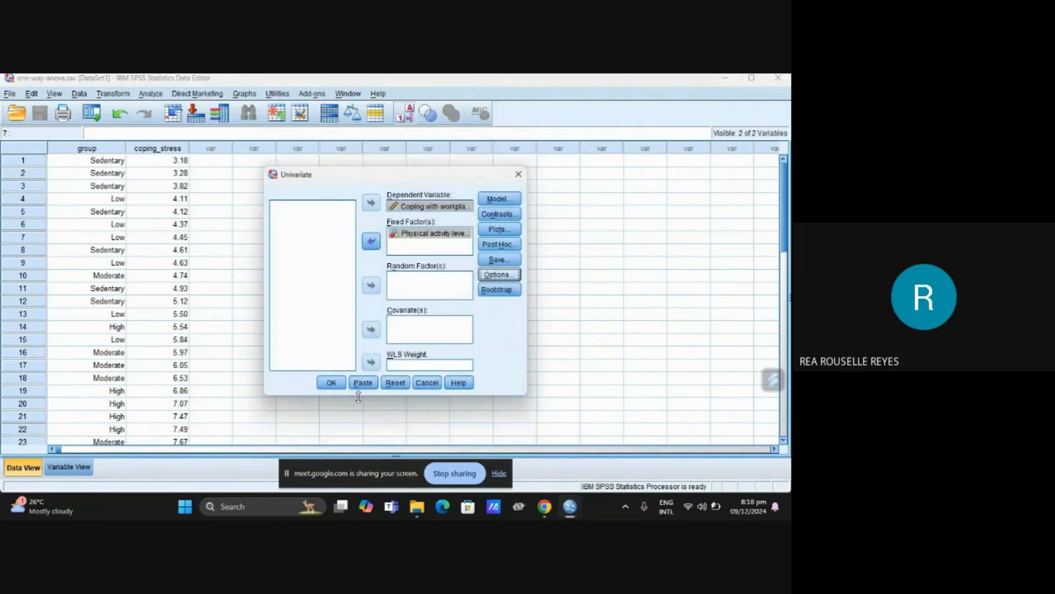
{"action": "left_click", "coordinate": [336, 382]}
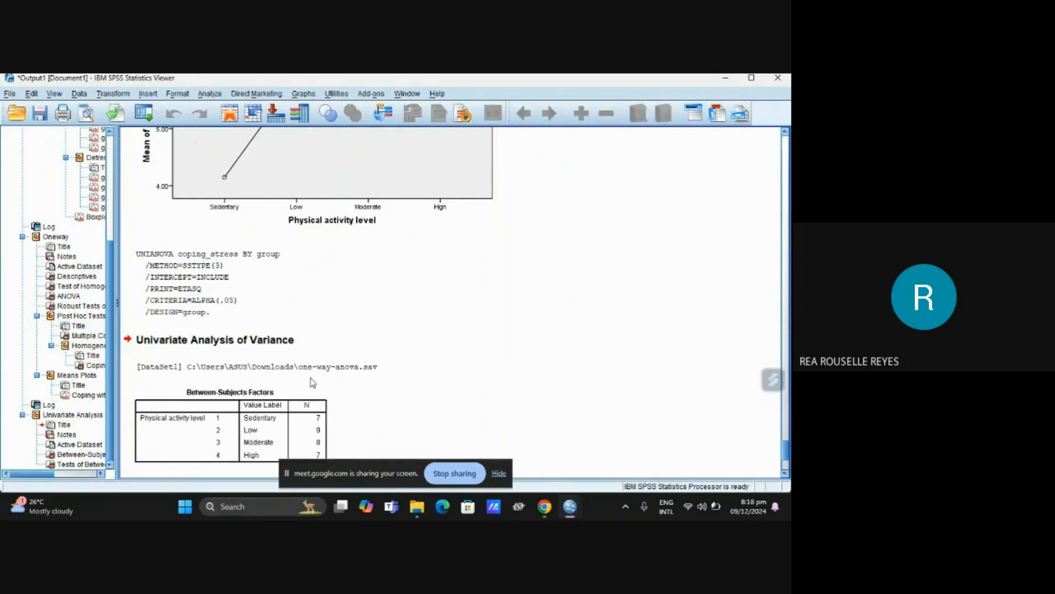
Step: Examine the between-subjects factors and effects tables, selecting the Tests of Between-Subjects Effects table for its partial eta squared, and stop sharing the screen
{"action": "left_click", "coordinate": [786, 474]}
{"action": "left_click", "coordinate": [786, 474]}
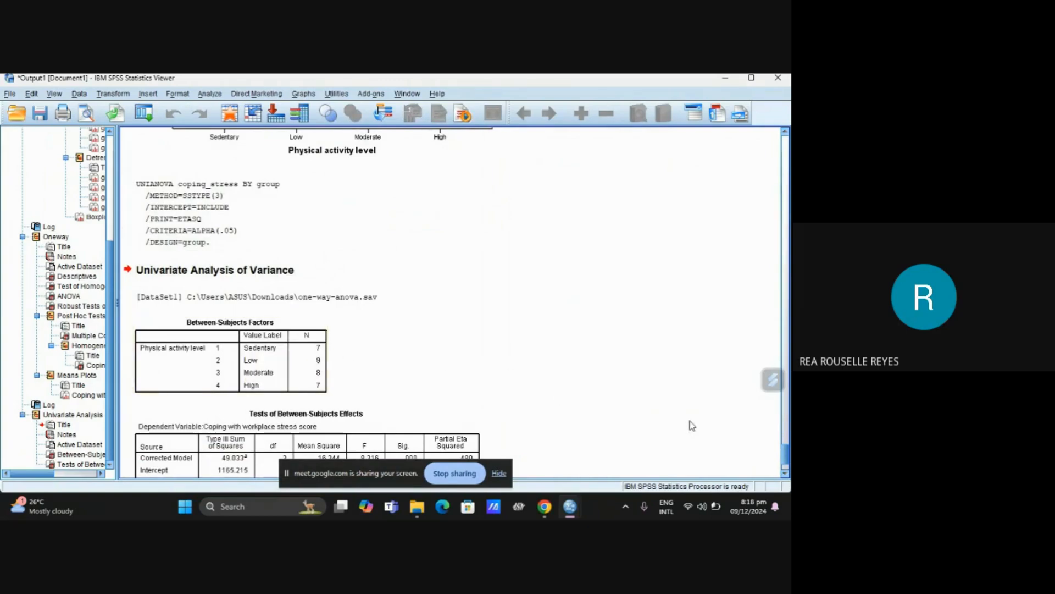
{"action": "left_click", "coordinate": [787, 474]}
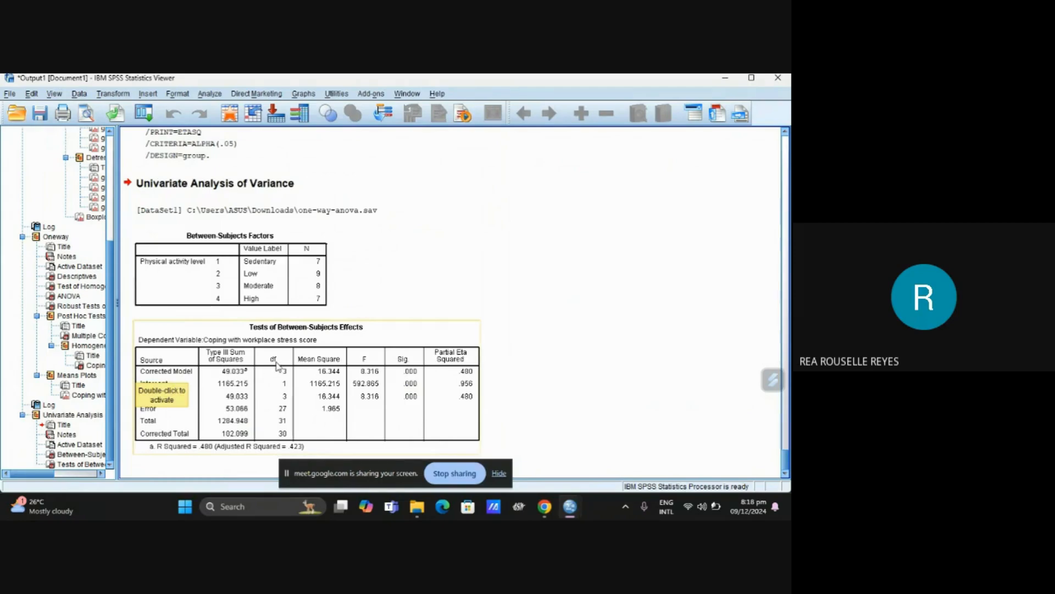
{"action": "left_click", "coordinate": [325, 365]}
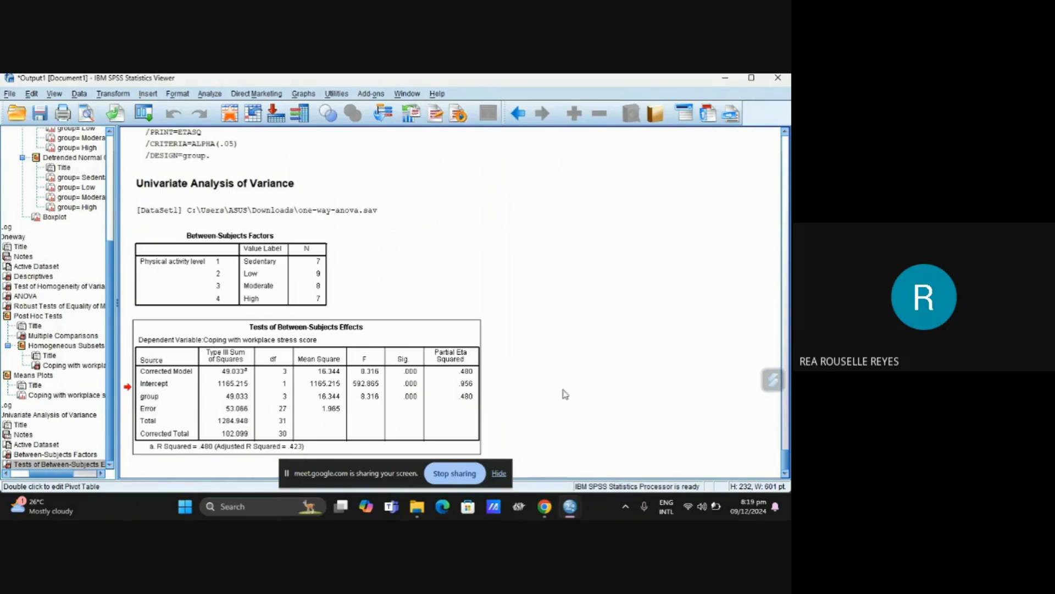
{"action": "left_click", "coordinate": [456, 473]}
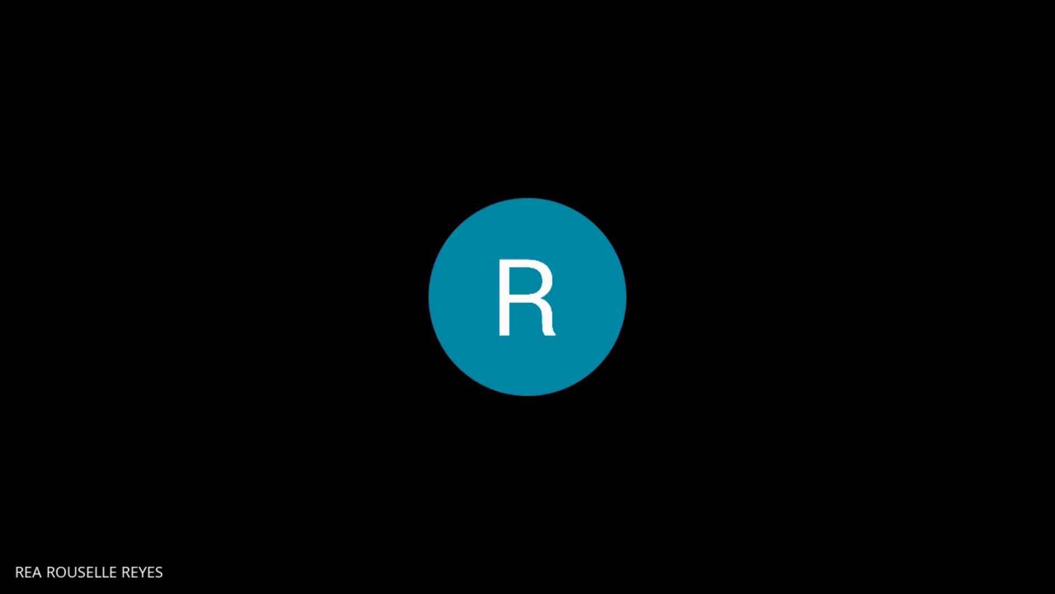